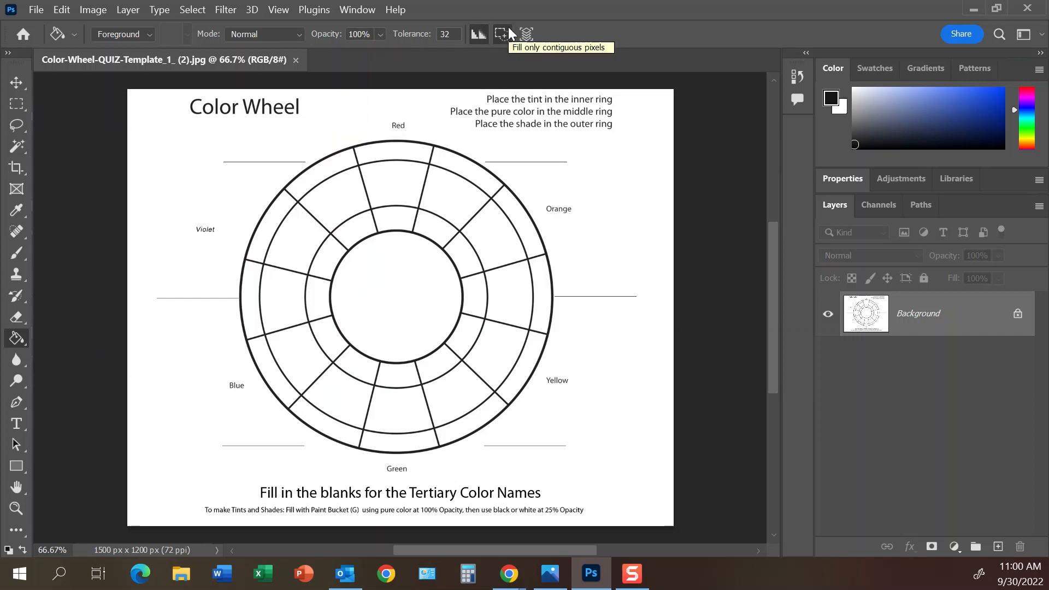
- Float and enlarge the Color panel, and fill the outer, middle and inner cells of the Red wedge with pure red
left_click_drag(833, 69, 600, 86)
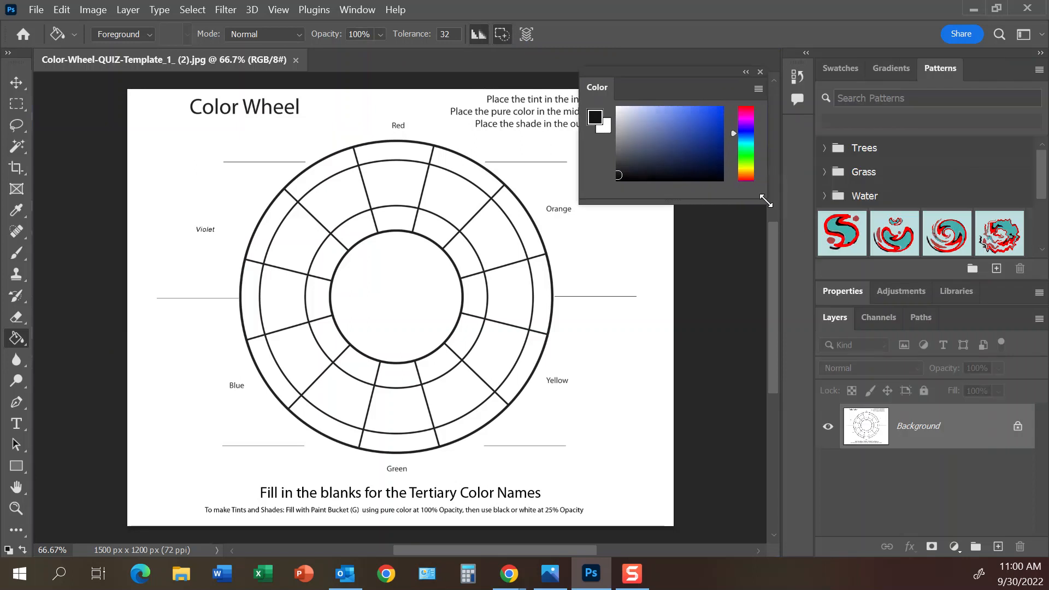
left_click_drag(766, 205, 801, 279)
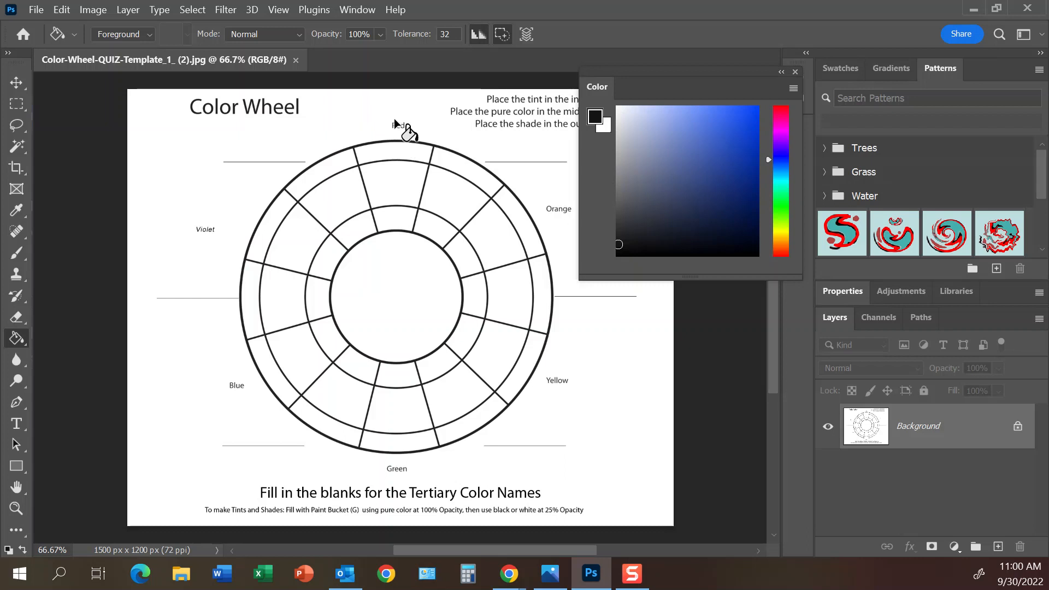
left_click_drag(772, 160, 782, 263)
mouse_move(741, 141)
left_mouse_down()
mouse_move(758, 107)
mouse_move(781, 99)
left_mouse_up()
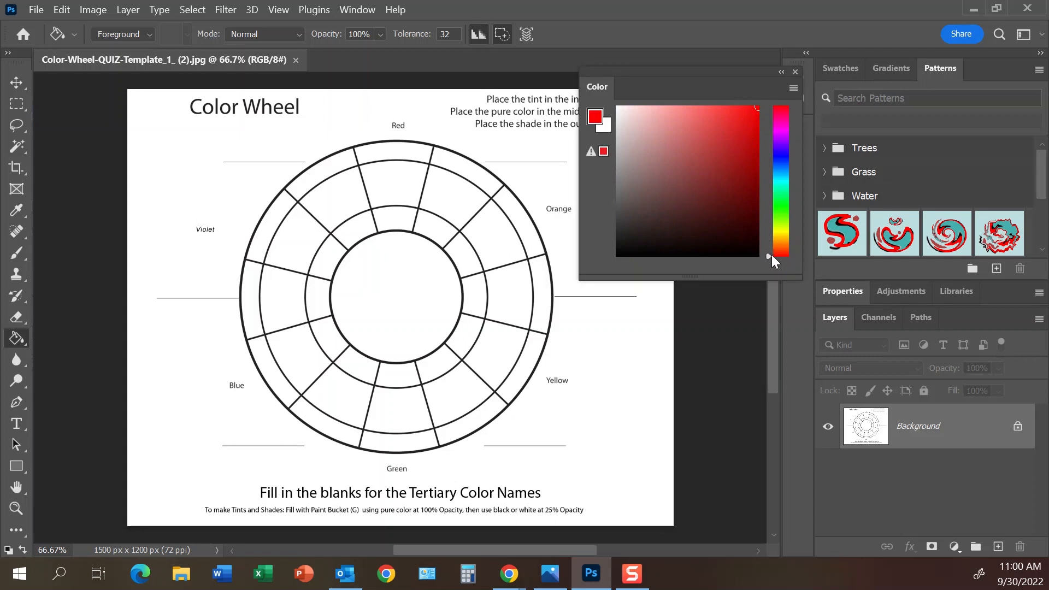
left_click(394, 153)
left_click(397, 203)
left_click(405, 218)
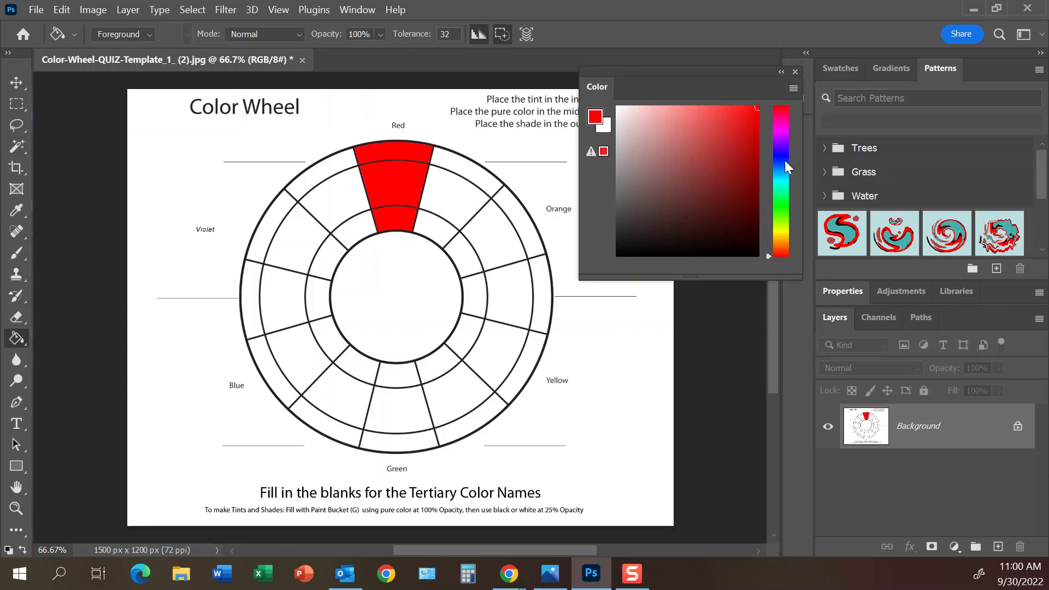
- Fill all three cells of the Orange wedge with pure orange and those of the Yellow wedge with pure yellow
left_click_drag(782, 247, 783, 242)
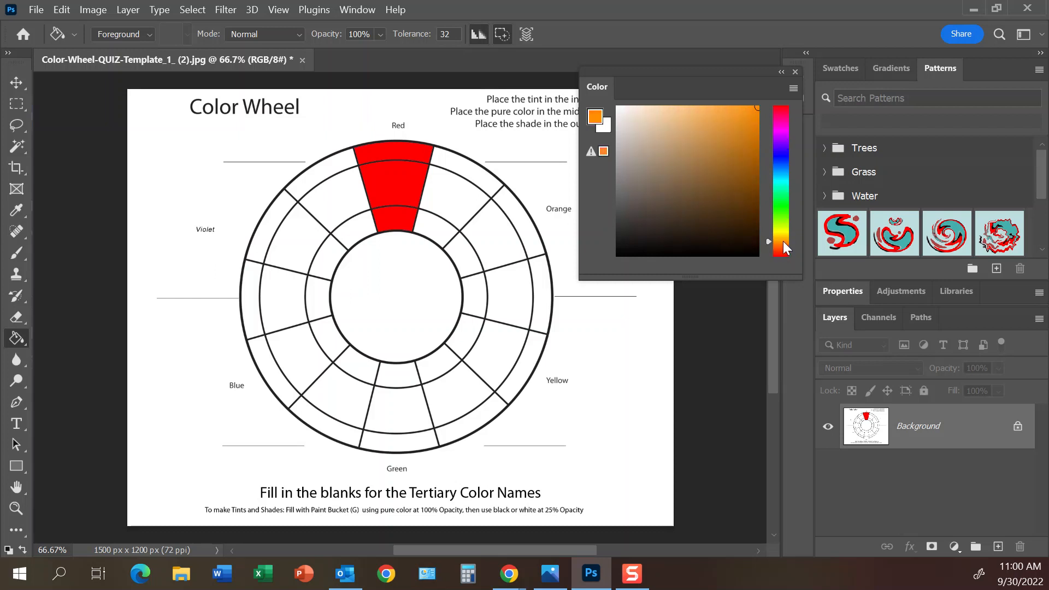
left_click(507, 234)
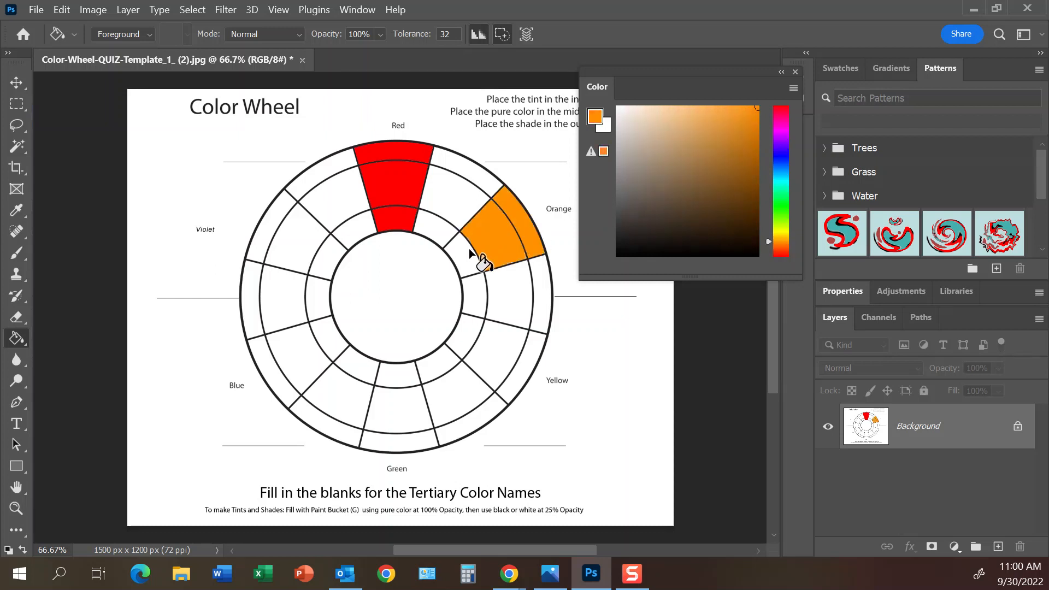
left_click(471, 254)
left_click_drag(782, 238, 782, 229)
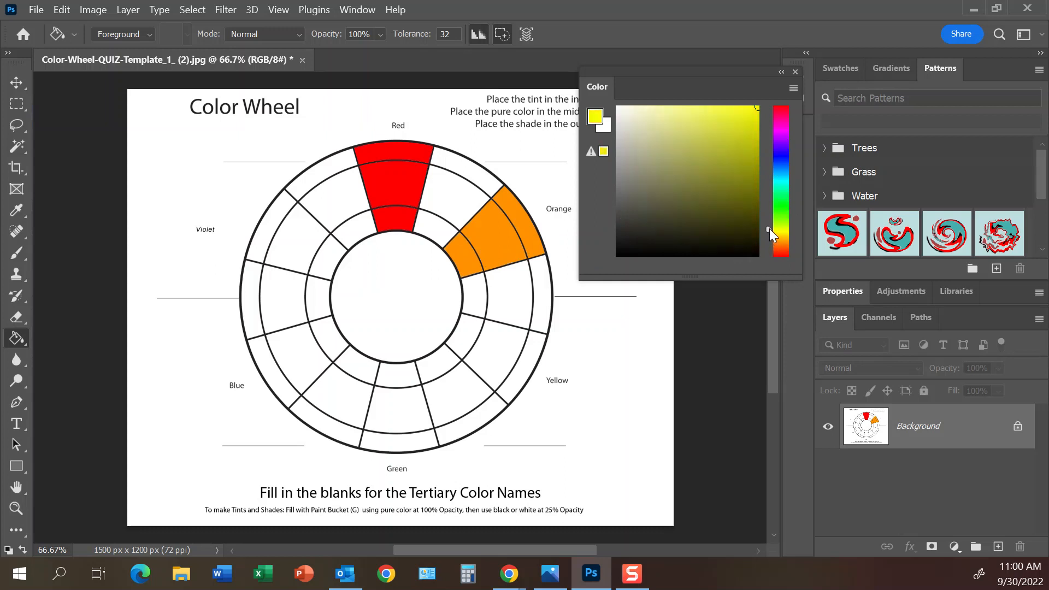
left_click(523, 362)
left_click(492, 349)
left_click(474, 335)
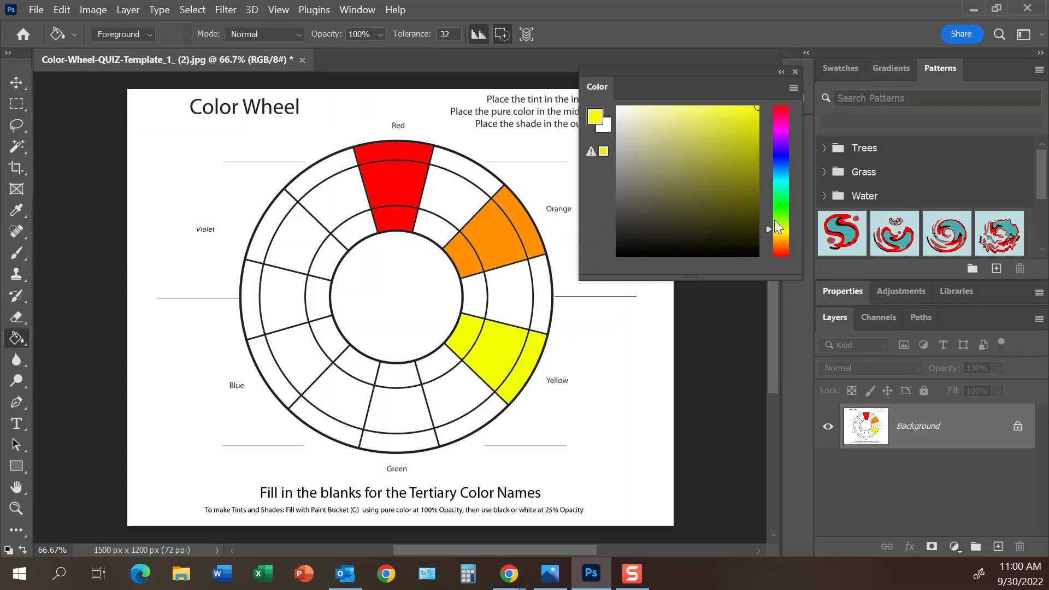
- Fill all three cells of the Green wedge with bright green and those of the Blue wedge with light blue
left_click_drag(775, 224, 774, 209)
left_click(407, 444)
left_click(404, 410)
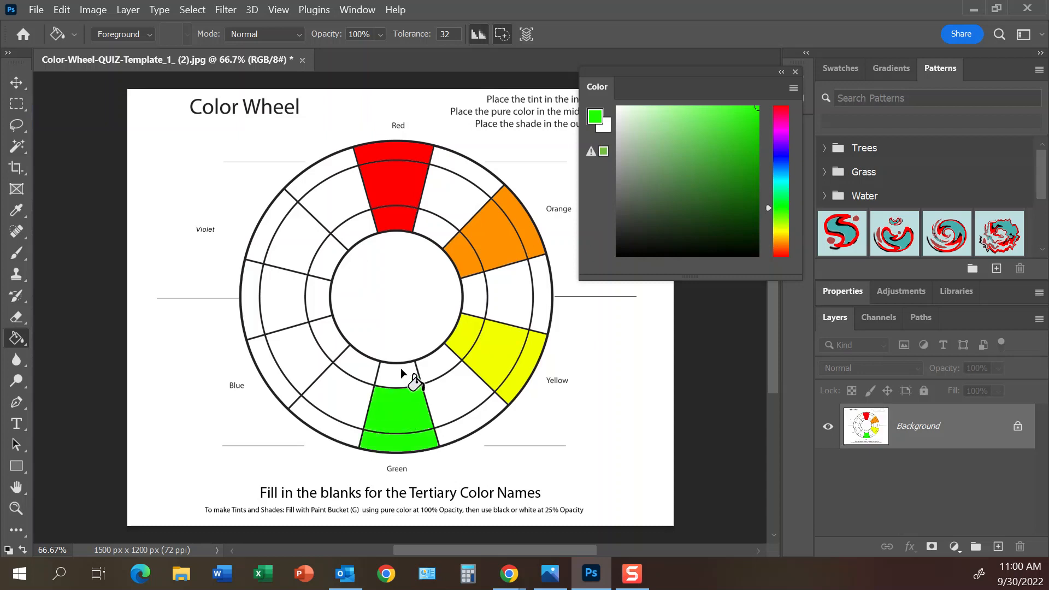
left_click(403, 374)
left_click_drag(770, 201, 775, 171)
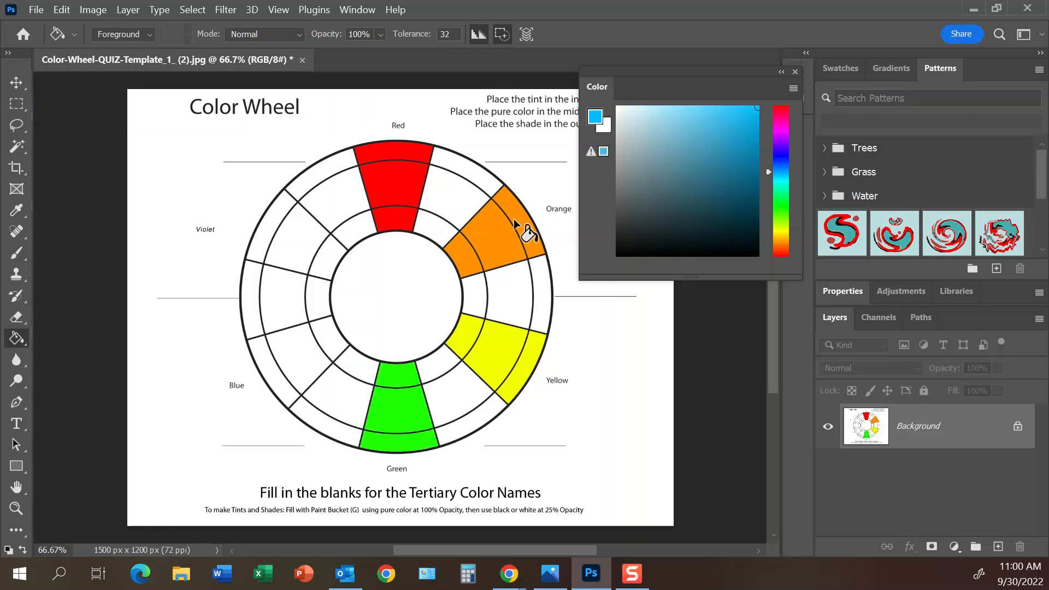
left_click(282, 389)
left_click(314, 362)
left_click(340, 351)
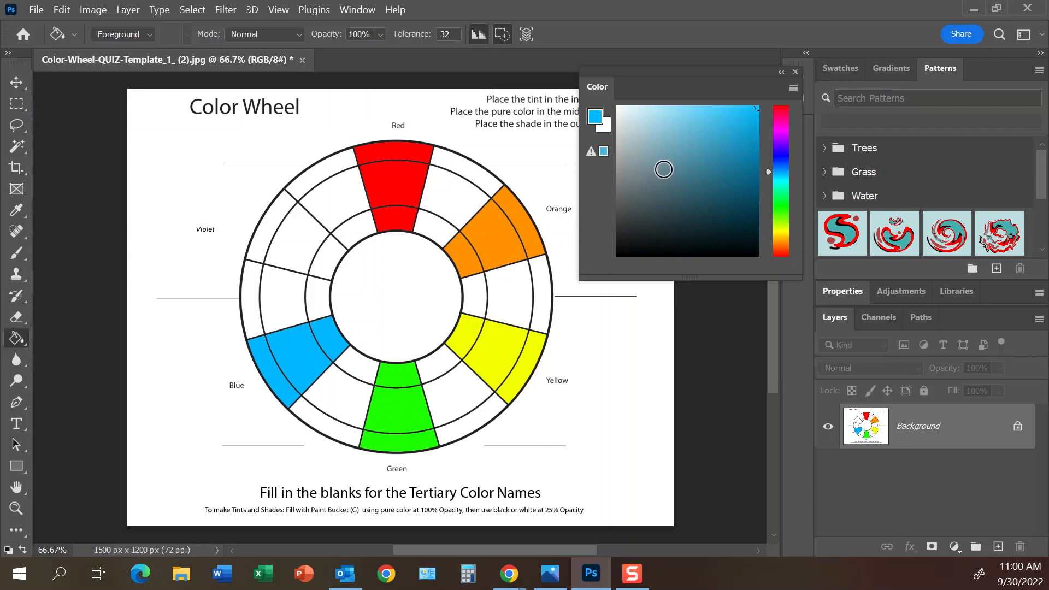
- Fill the outer, middle and inner cells of the Violet wedge with pure violet
left_click_drag(772, 179, 771, 140)
left_click(262, 227)
left_click(316, 249)
left_click(327, 252)
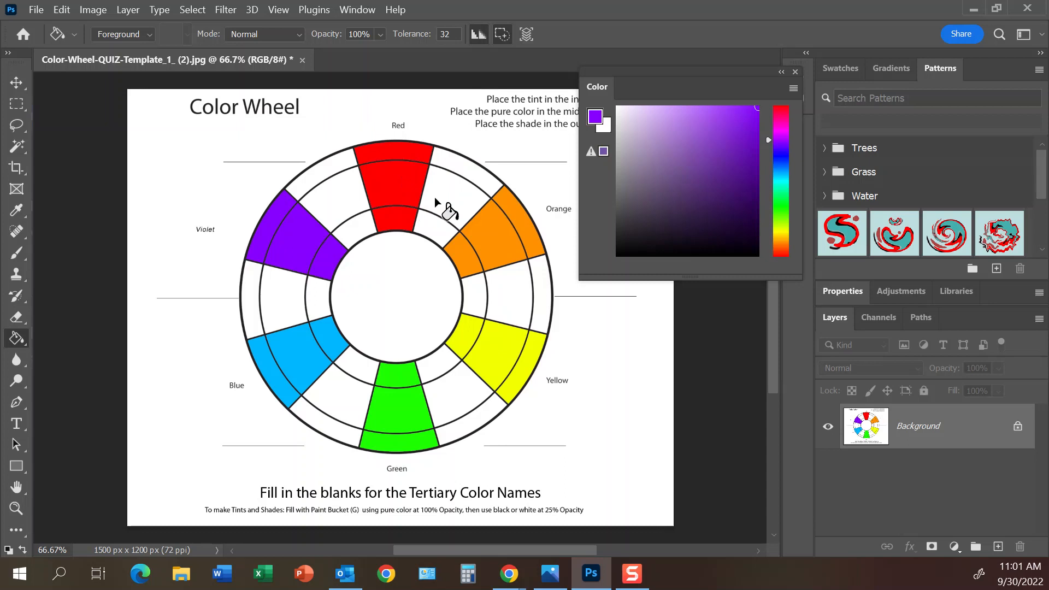
- Sample the wheel's red and fill the blank middle-ring cells on both sides of the Red wedge with it
left_click(395, 178, "alt")
left_click(9, 52)
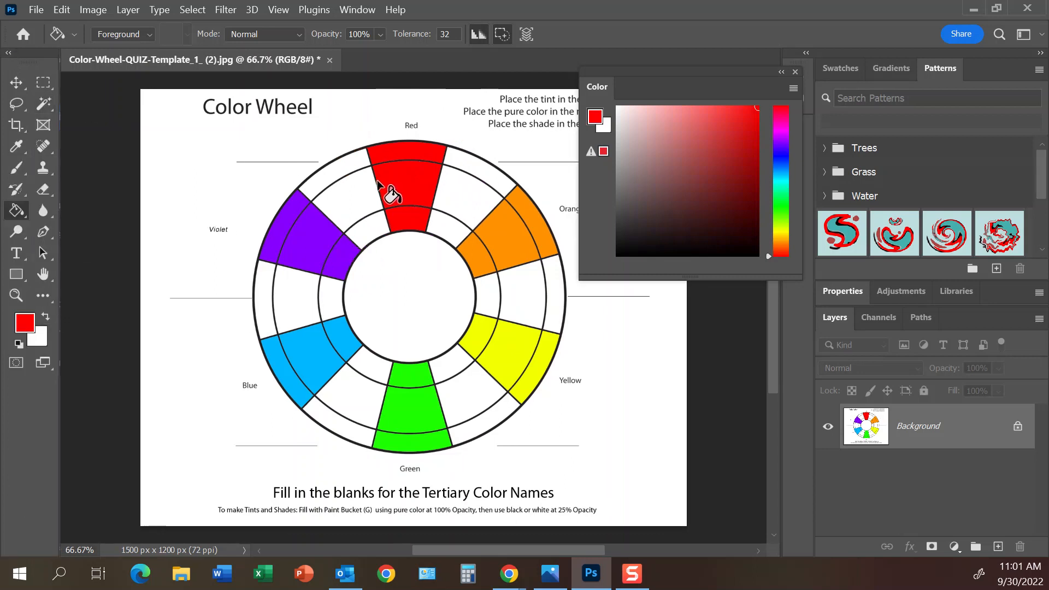
left_click(356, 208)
left_click(460, 207)
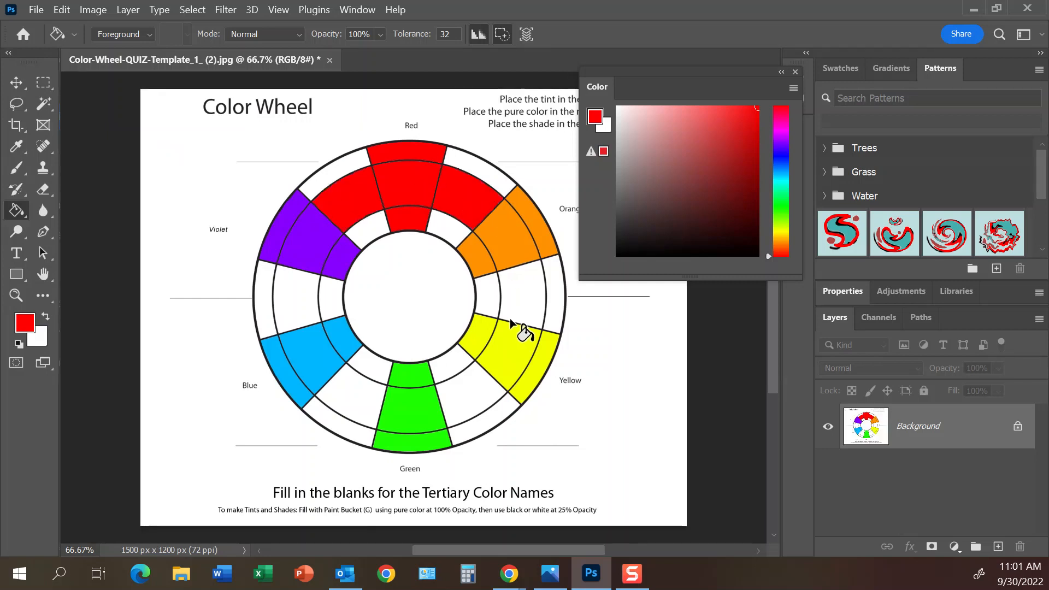
- Fill the middle-ring cells beside the Yellow wedge with sampled yellow and those beside the Blue wedge with sampled blue
left_click(511, 346, "alt")
left_click(529, 314)
left_click(484, 405)
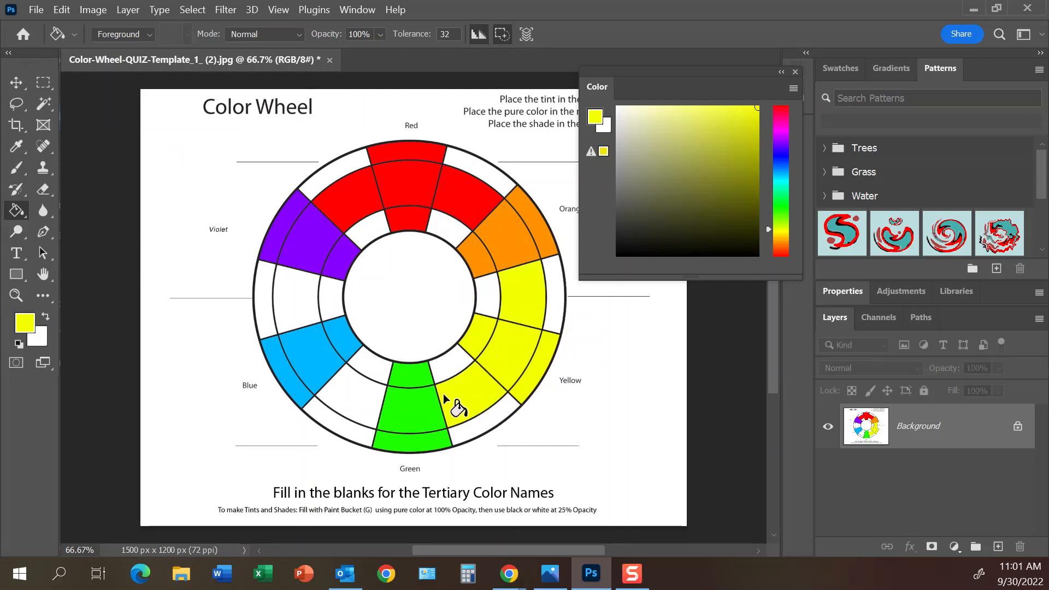
left_click(320, 350, "alt")
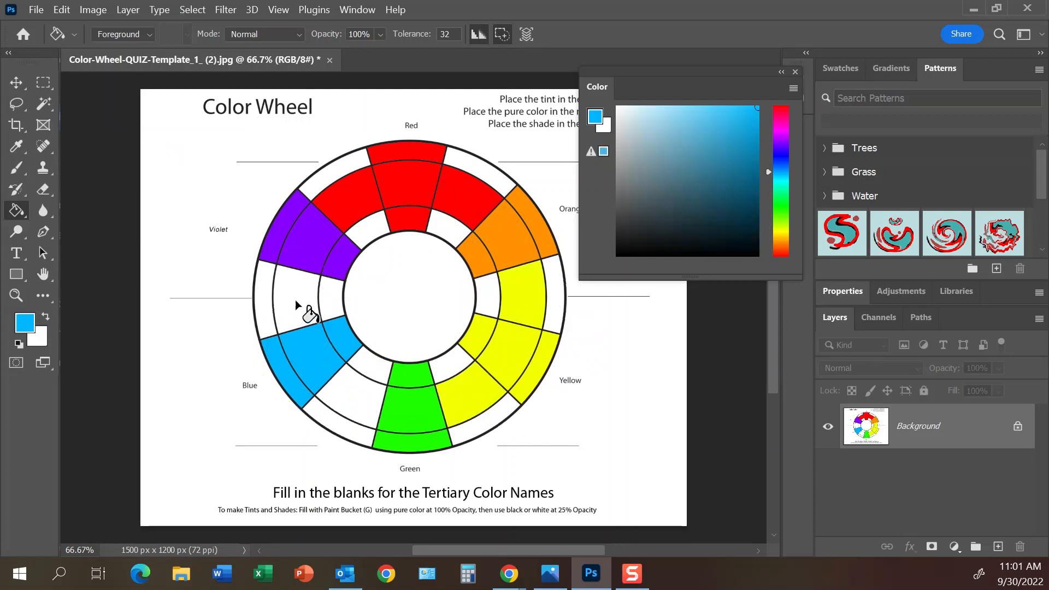
left_click(304, 304)
left_click(363, 401)
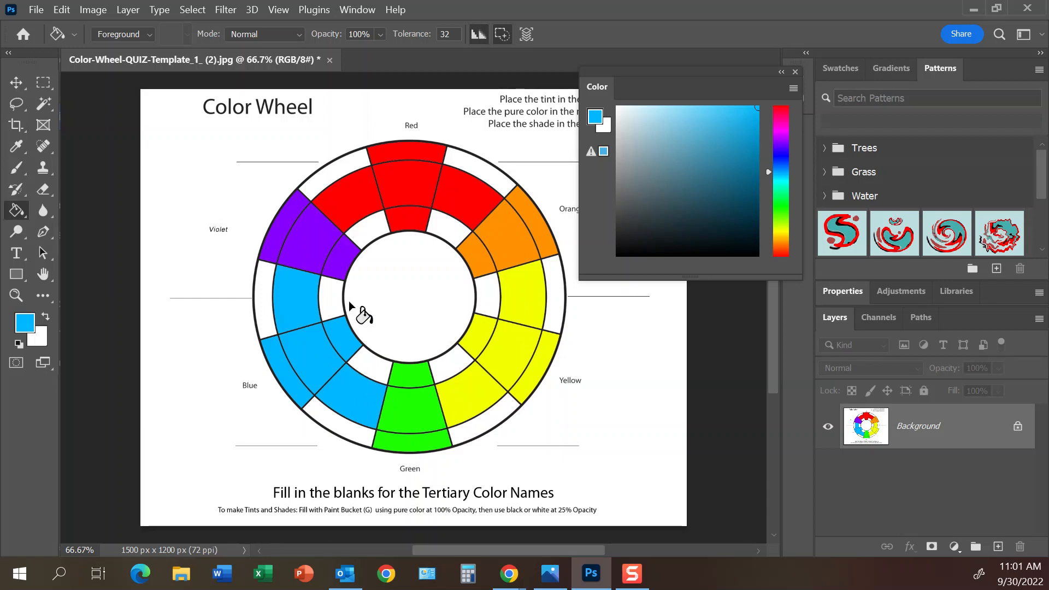
- Set the fill opacity to 50% and blend sampled violet over the middle-ring cells on both sides of the Violet wedge
left_click(370, 36)
type("50")
left_click(317, 236, "alt")
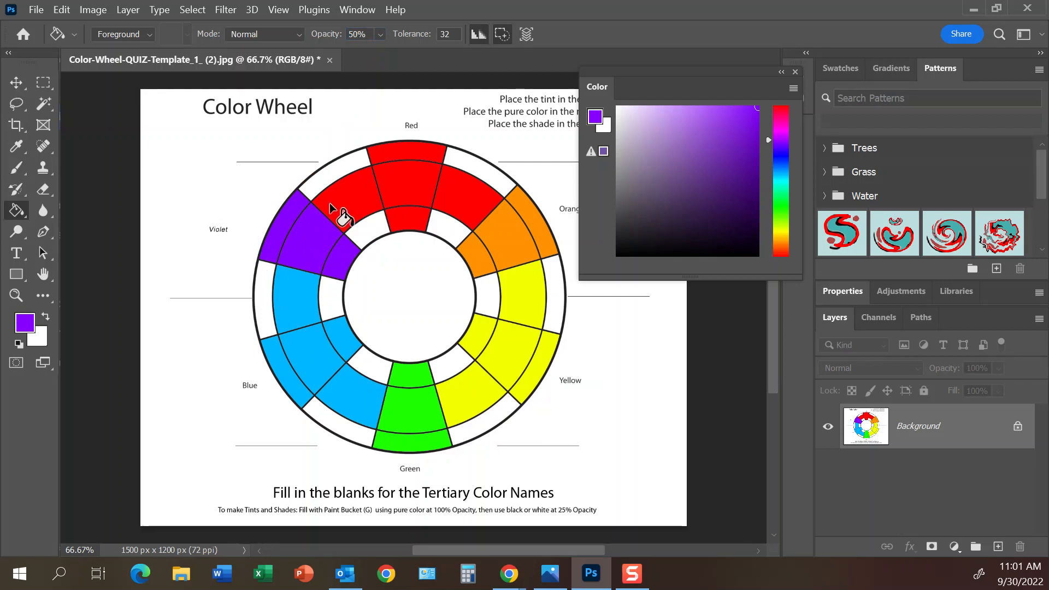
left_click(352, 209)
left_click(297, 301)
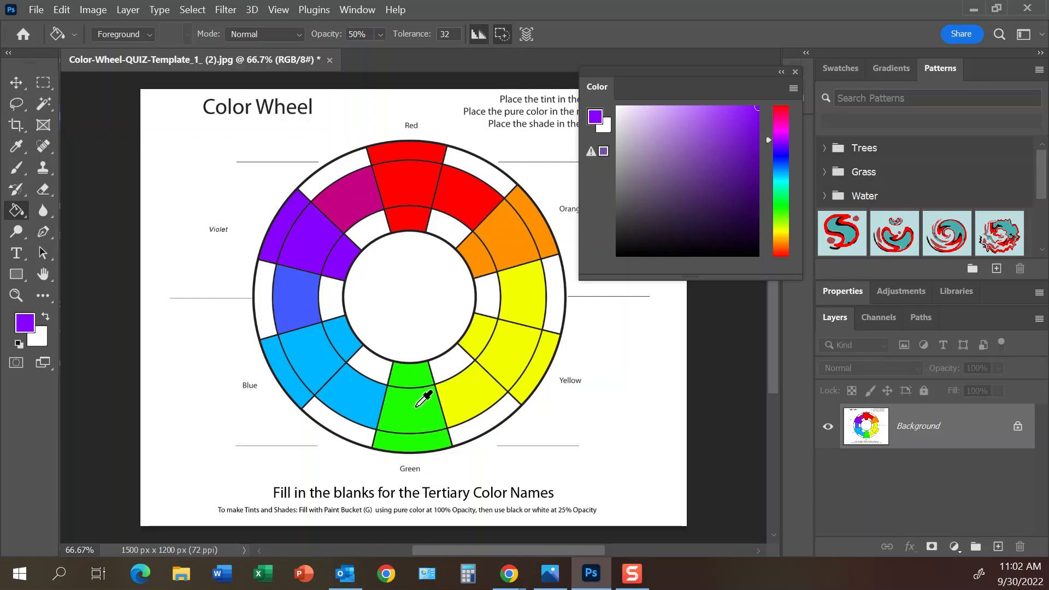
- Blend sampled green at 50% opacity over the middle-ring cells on both sides of the Green wedge
left_click(417, 406, "alt")
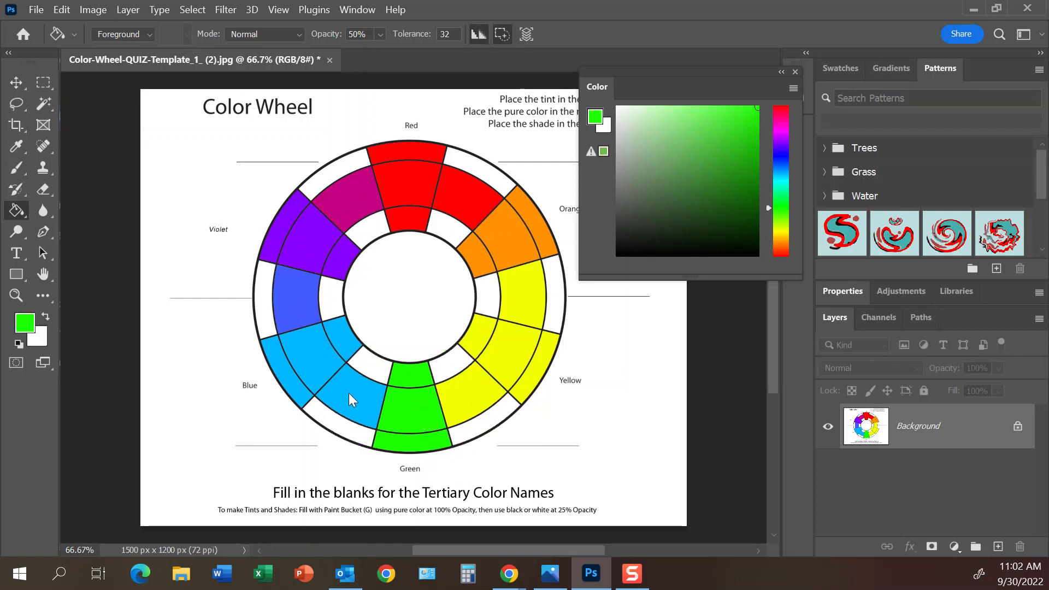
left_click(463, 391)
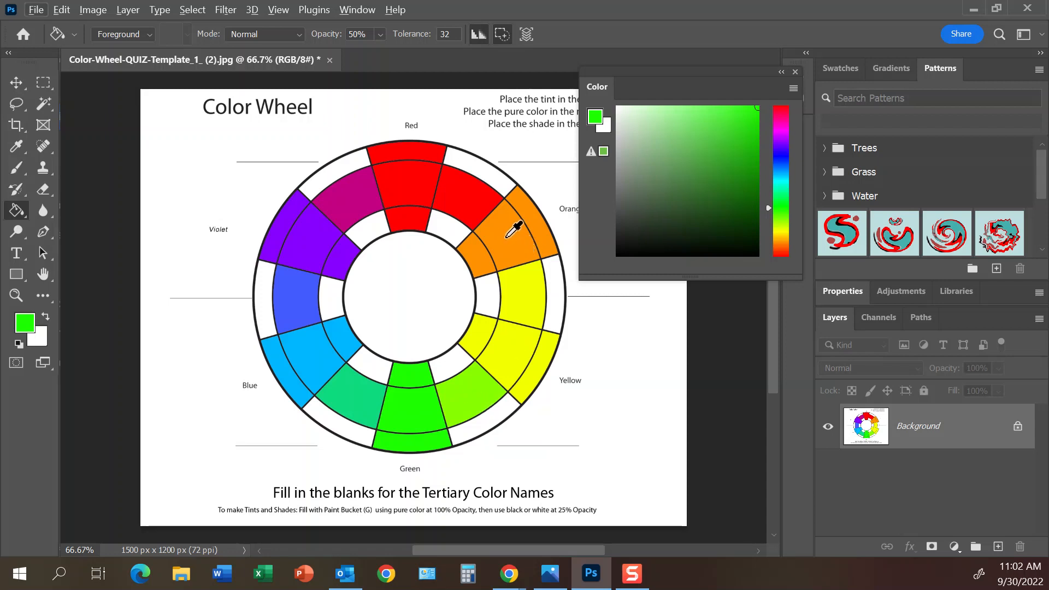
key("ctrl+z")
- Blend sampled orange at 50% opacity over the middle-ring cells on both sides of the Orange wedge
left_click(510, 235, "alt")
left_click(475, 196)
left_click(526, 296)
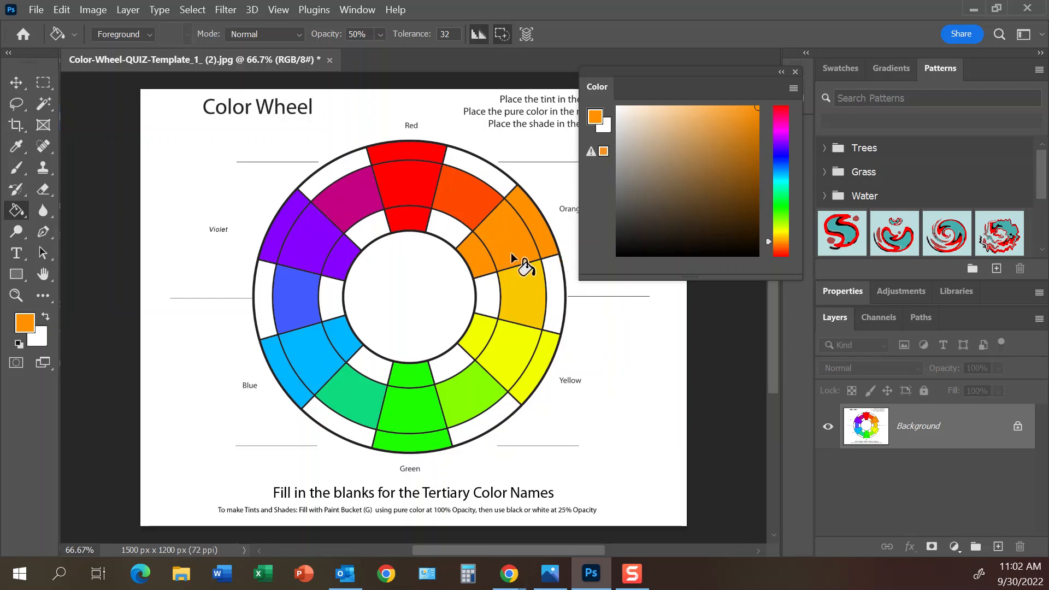
- Set the fill opacity to 100% and fill the outer and inner cells between Violet and Red with the sampled red-violet
left_click(382, 35)
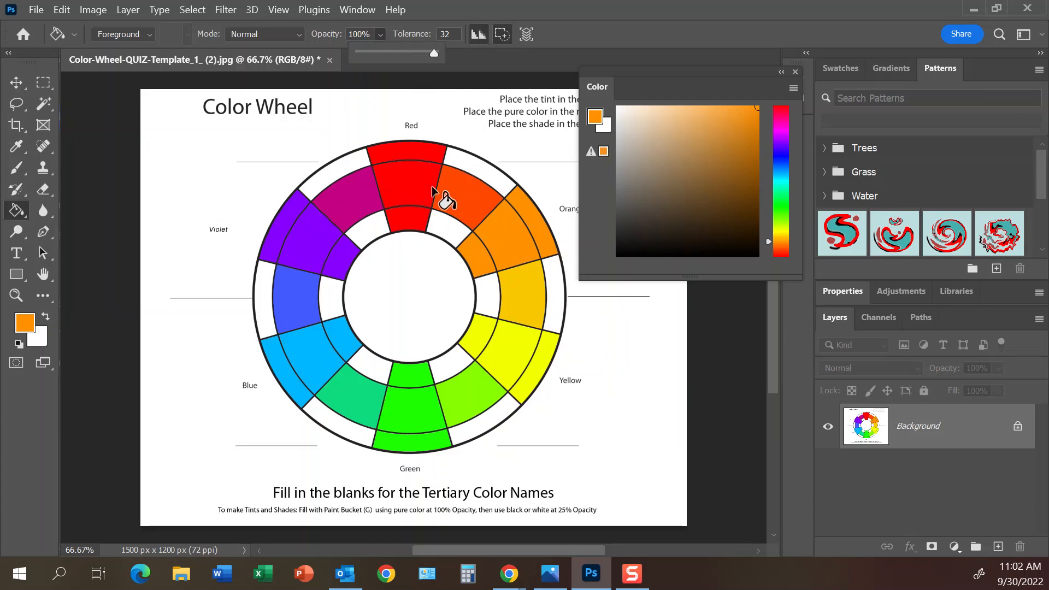
left_click(357, 198, "alt")
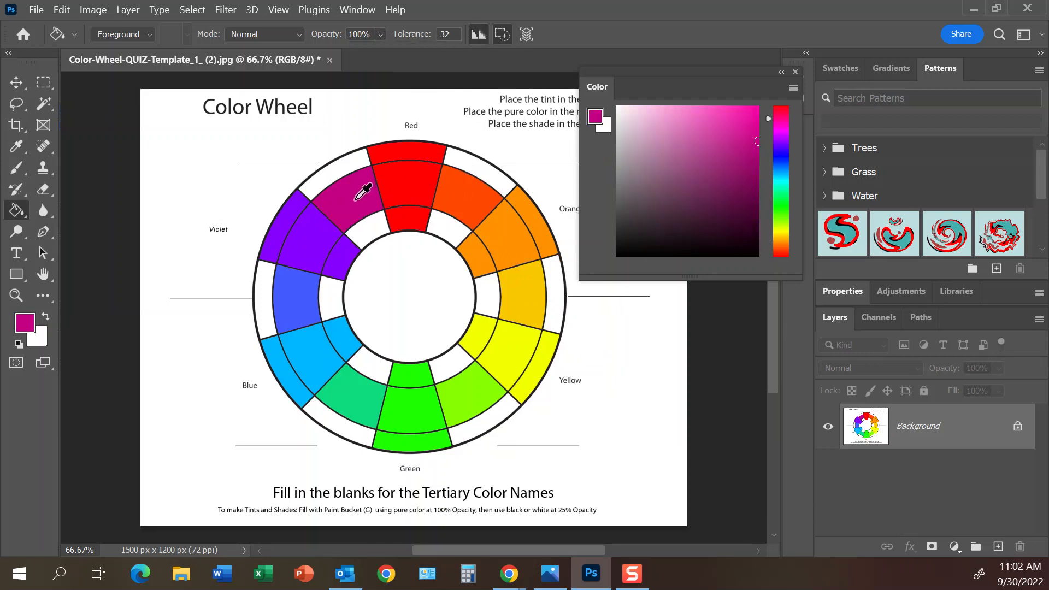
left_click(345, 173)
left_click(372, 232)
- Fill the outer and inner cells of the red-orange and yellow-orange wedges with the colors sampled from their middle cells
left_click(469, 183, "alt")
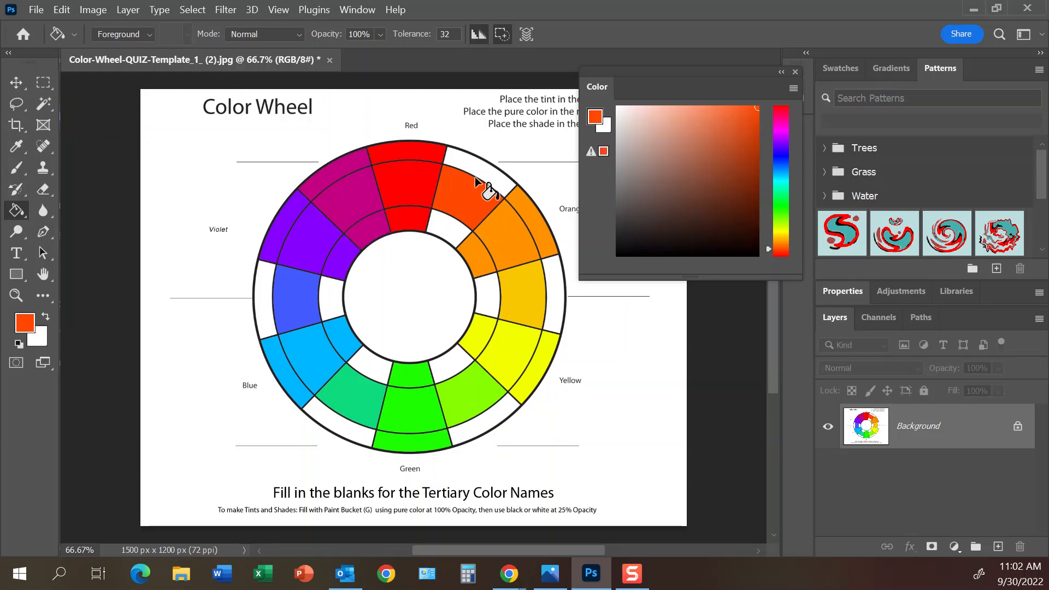
left_click(480, 176)
left_click(458, 225)
left_click(526, 280, "alt")
left_click(494, 298)
left_click(556, 298)
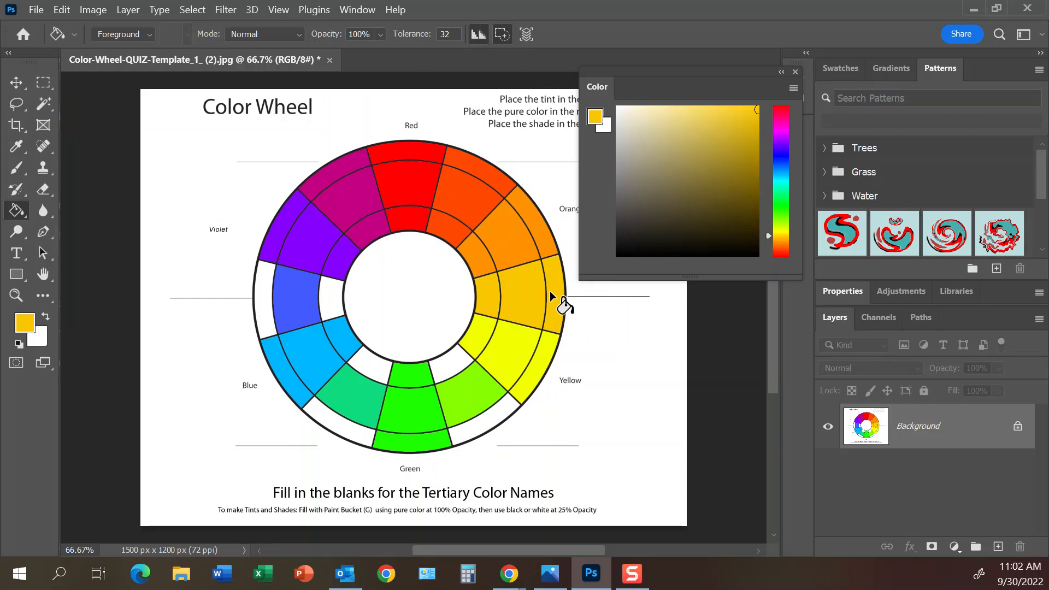
- Fill the inner and outer cells of the yellow-green and blue-green wedges with the colors sampled from their middle cells
left_click(474, 388, "alt")
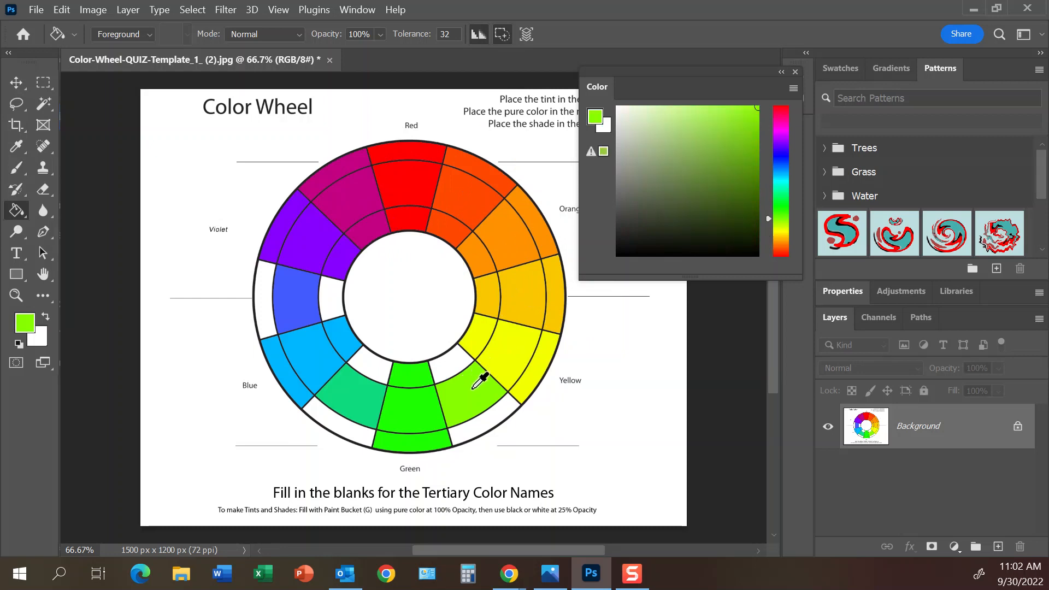
left_click(457, 371)
left_click(488, 431)
left_click(337, 391, "alt")
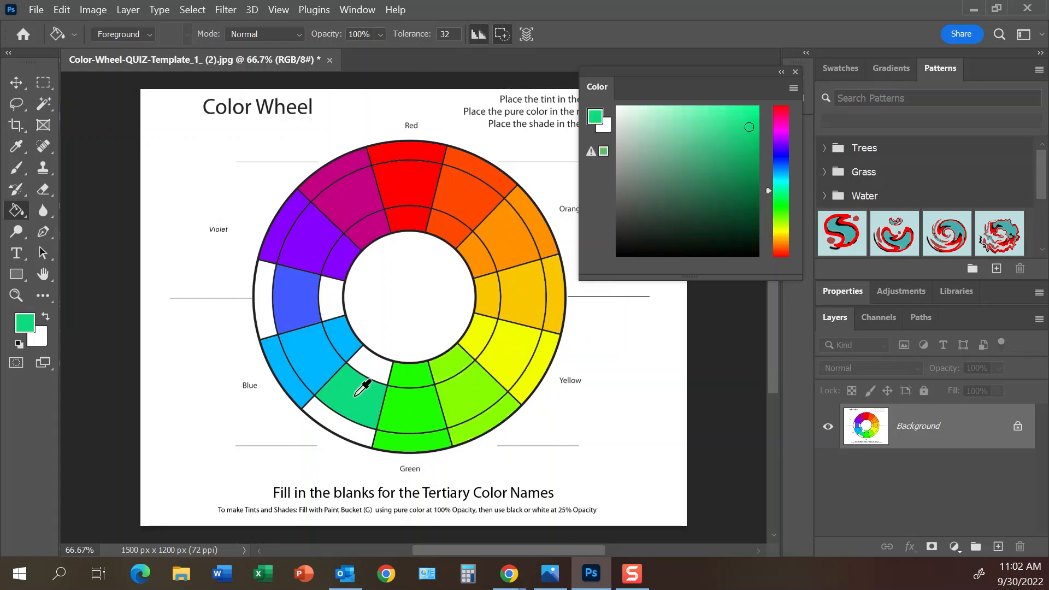
left_click(367, 372)
left_click(347, 437)
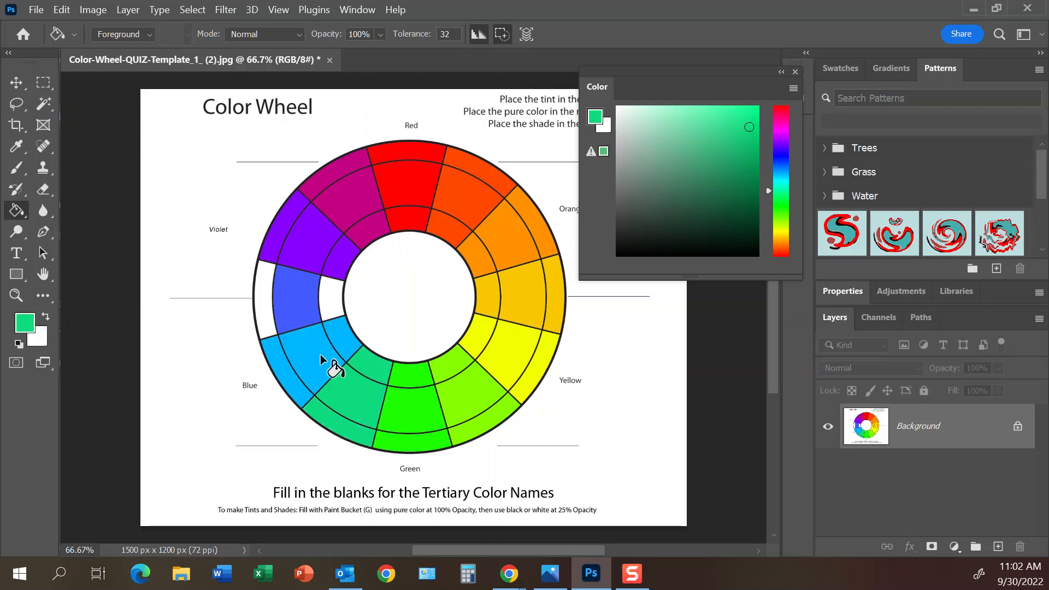
- Fill the inner and outer cells between Blue and Violet with the blue-violet sampled from the middle cell
left_click(300, 297, "alt")
left_click(332, 300)
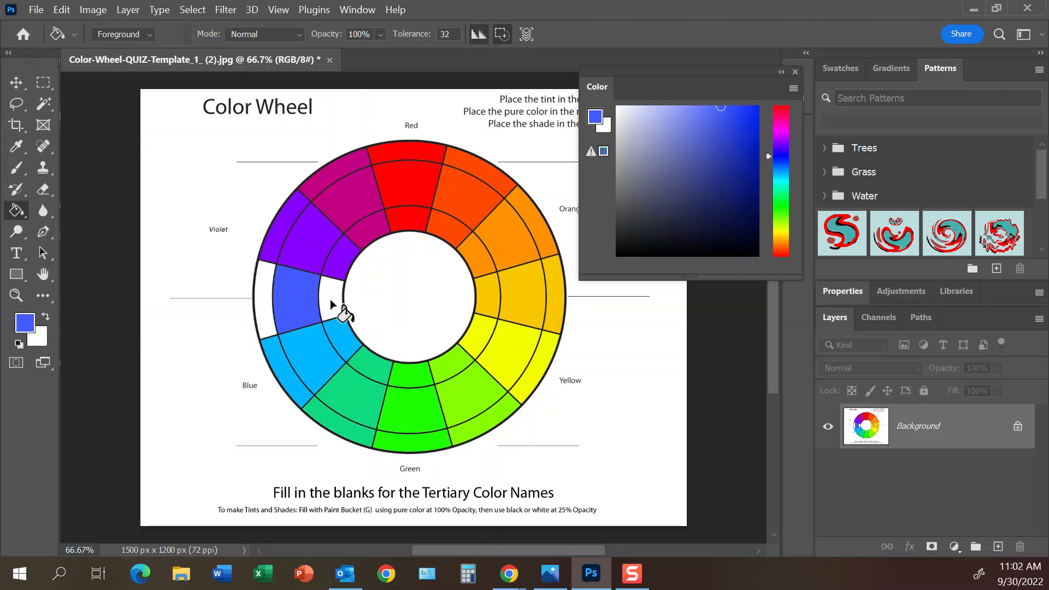
left_click(262, 297)
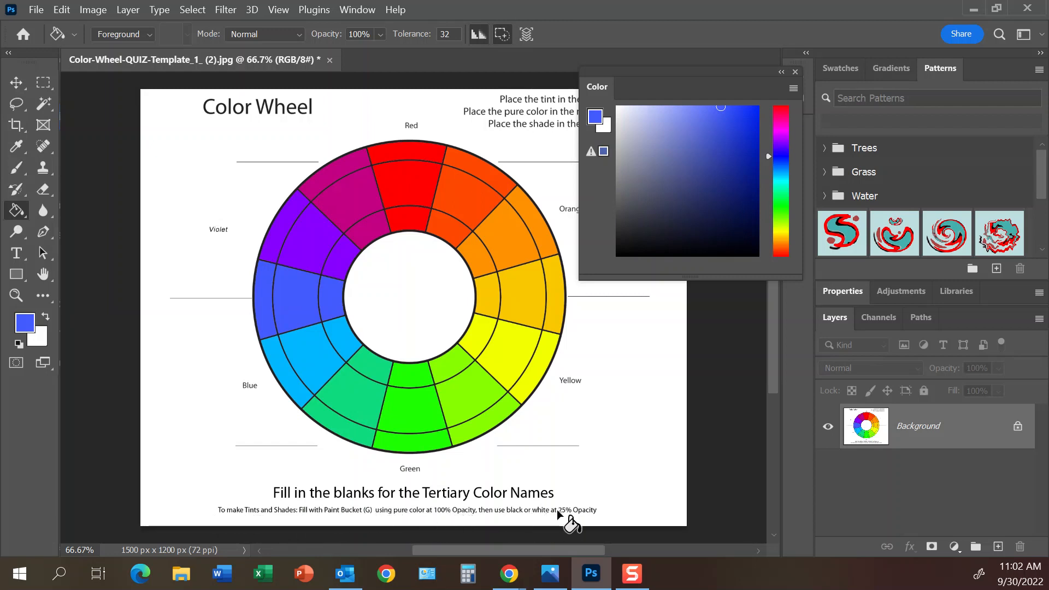
- Tint every inner-ring cell of the wheel by filling it with white at 25% opacity
left_click(373, 34)
type("25")
key("Return")
left_click(618, 107)
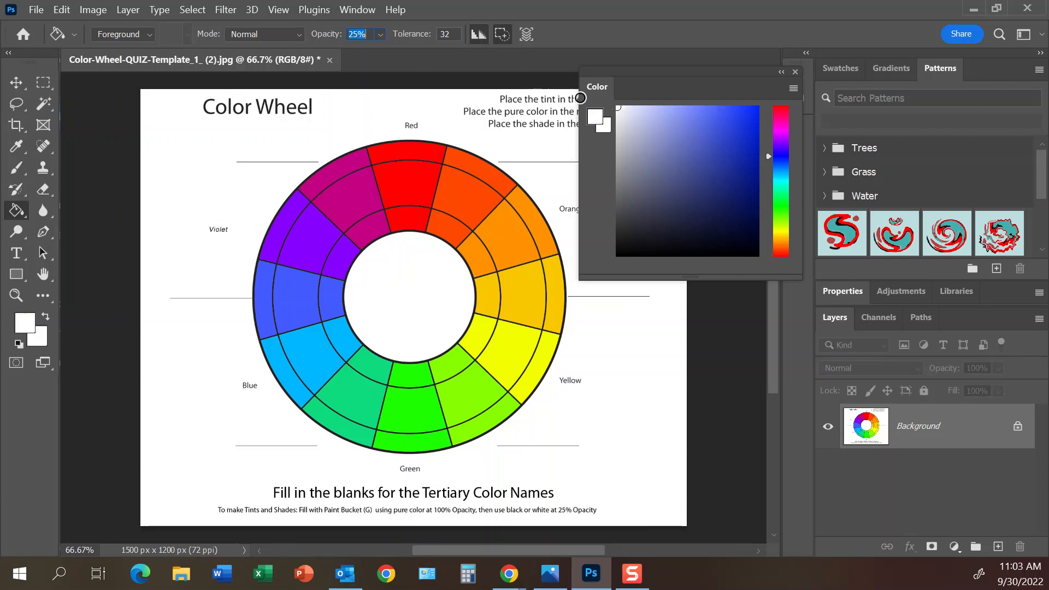
left_click(371, 228)
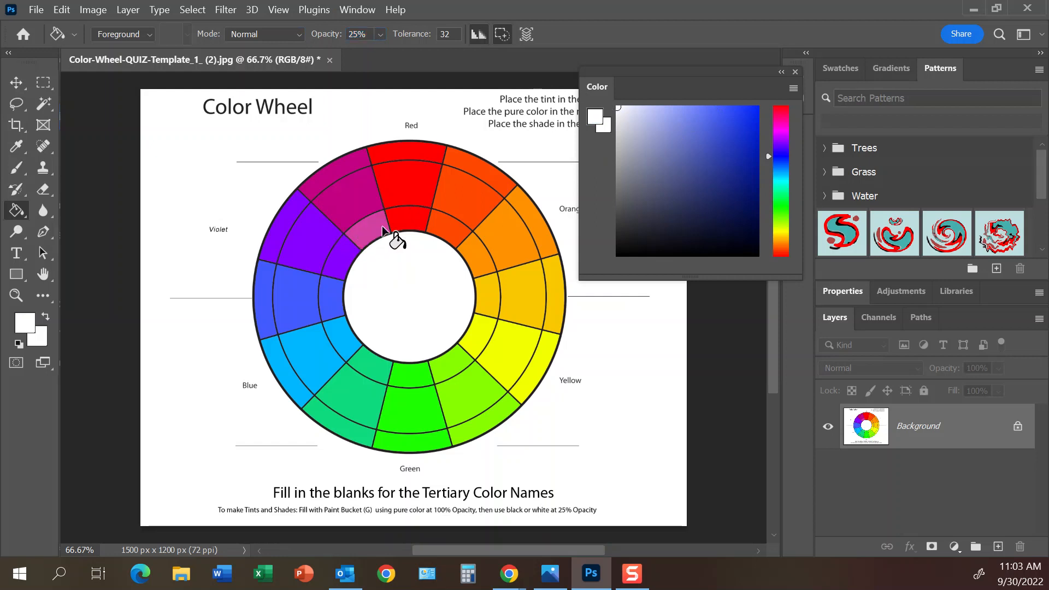
left_click(408, 221)
left_click(449, 227)
left_click(473, 255)
left_click(484, 295)
left_click(473, 328)
left_click(417, 376)
left_click(369, 362)
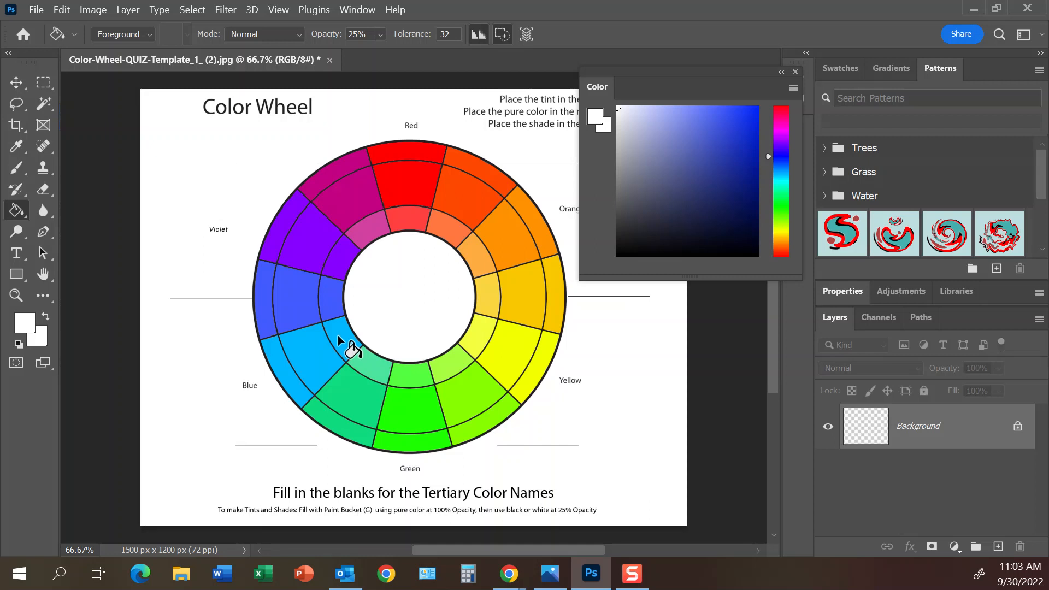
left_click(338, 335)
left_click(333, 289)
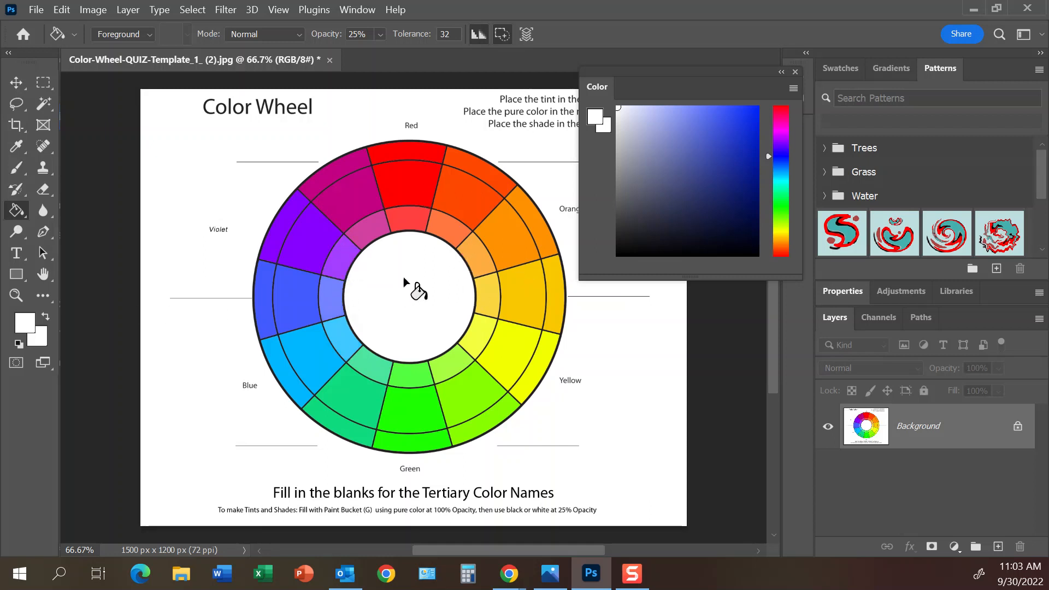
- Shade every outer-ring cell of the wheel by filling it with black at 25% opacity, and dock the floating Color panel beside Patterns
key("d")
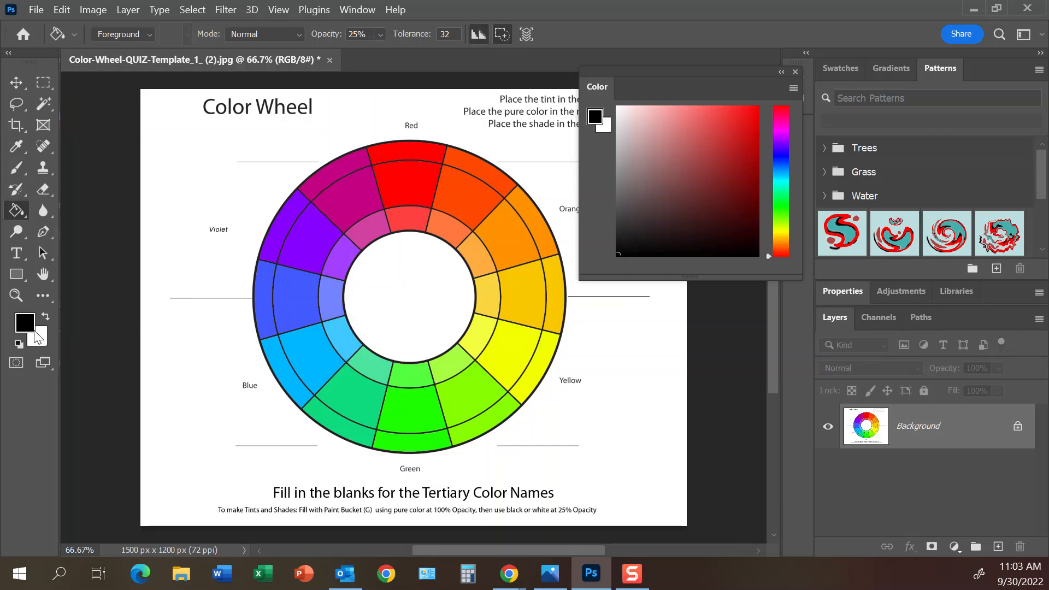
left_click(415, 156)
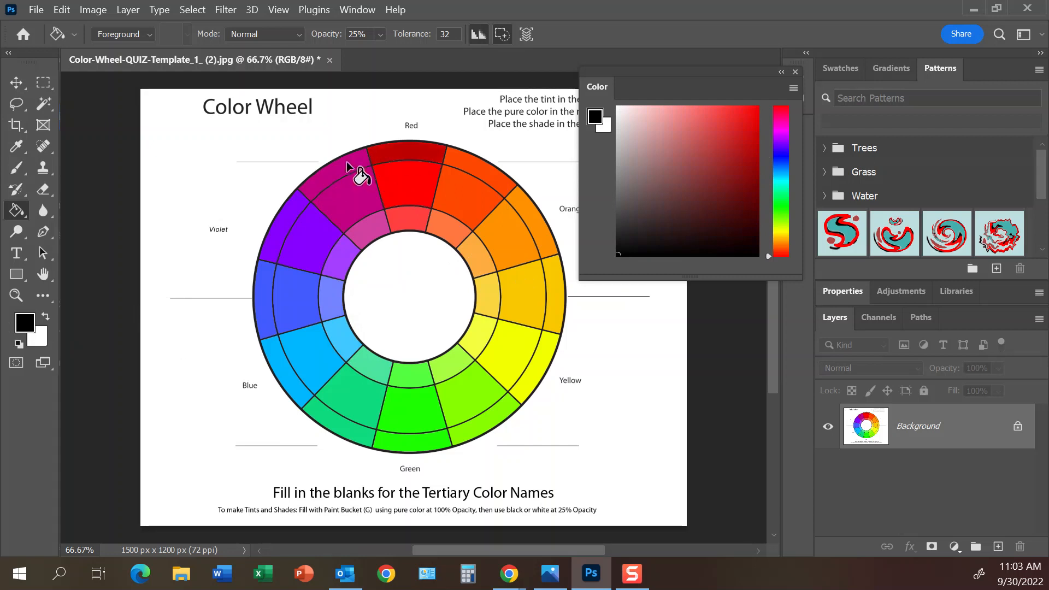
left_click(347, 162)
left_click(292, 214)
left_click(267, 295)
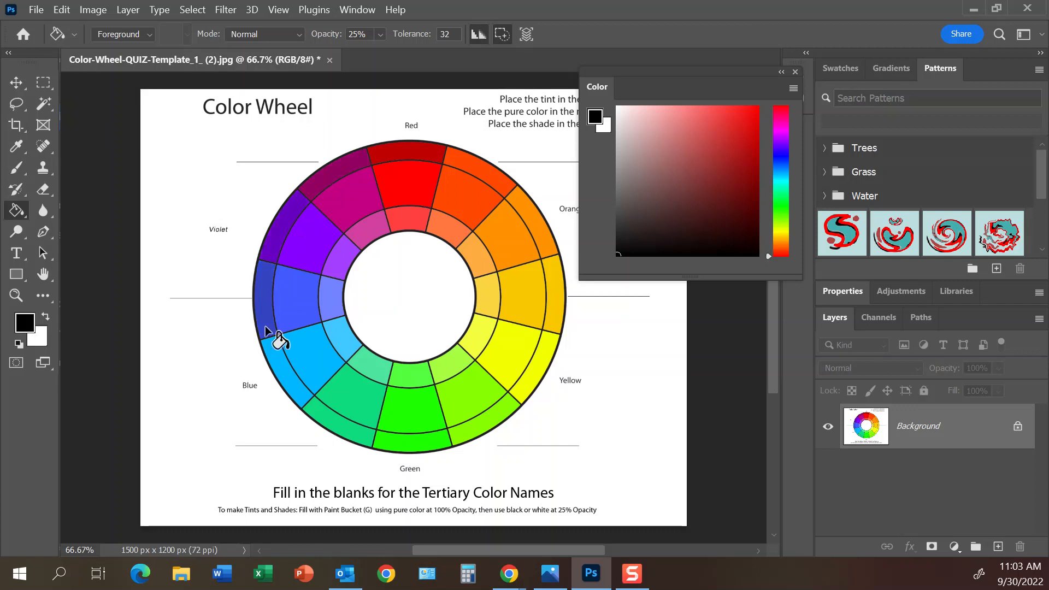
left_click(280, 368)
left_click(343, 429)
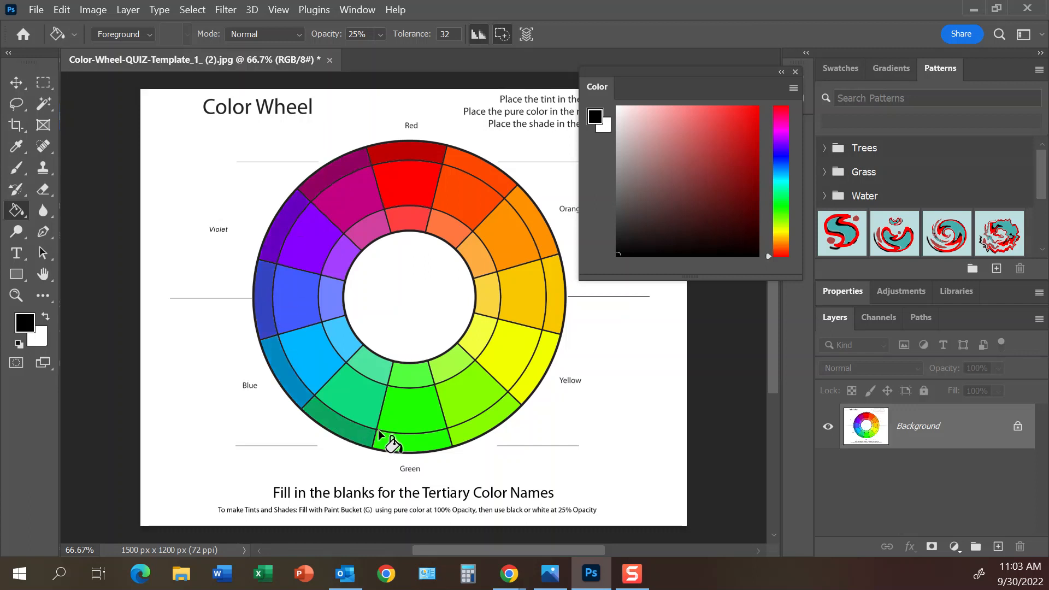
left_click(401, 448)
left_click(489, 427)
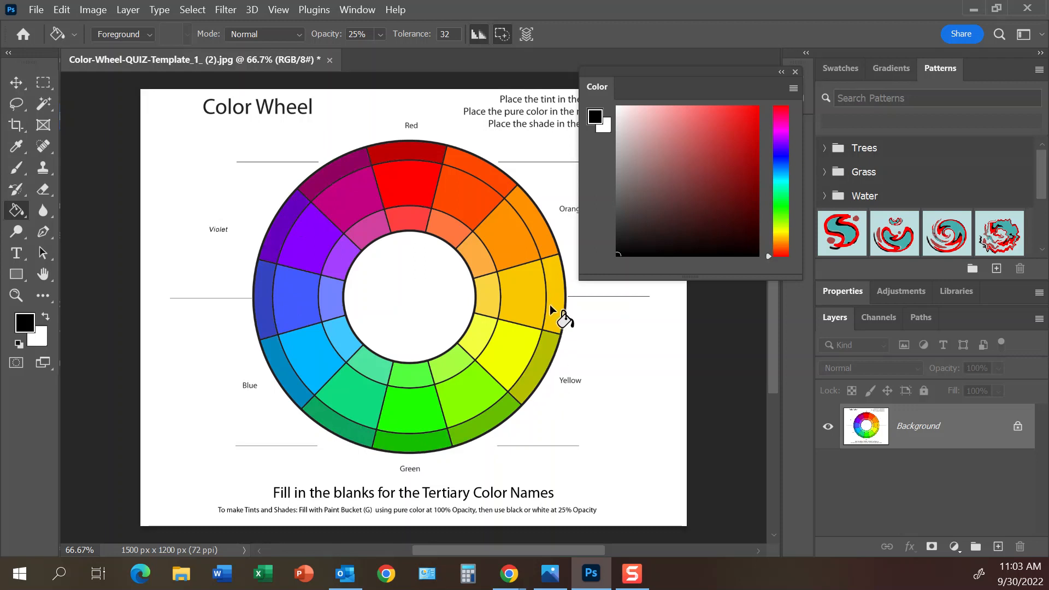
left_click(551, 305)
left_click(539, 219)
left_click(494, 176)
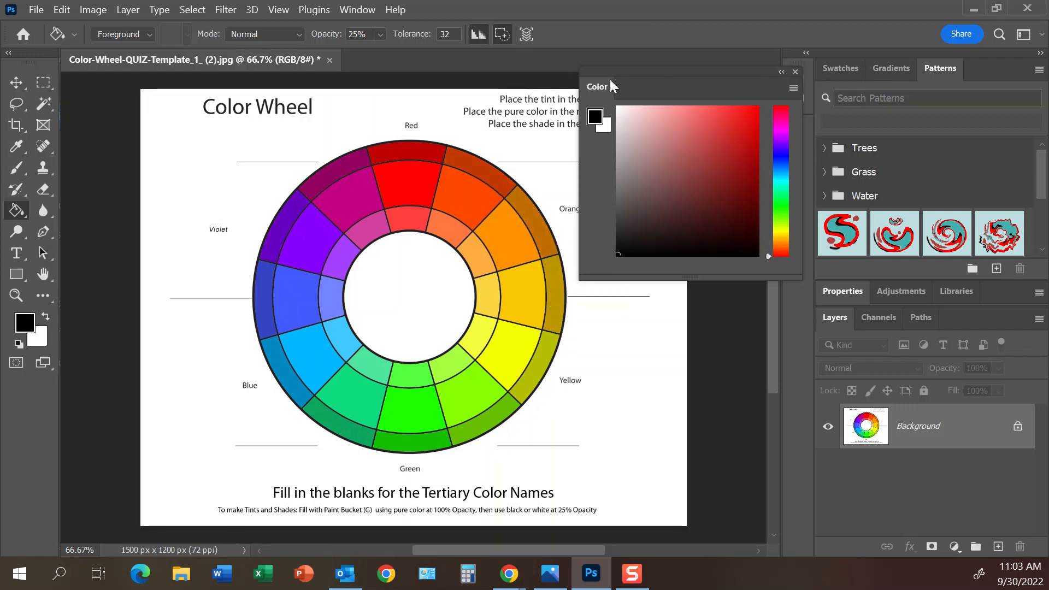
left_click_drag(596, 84, 835, 66)
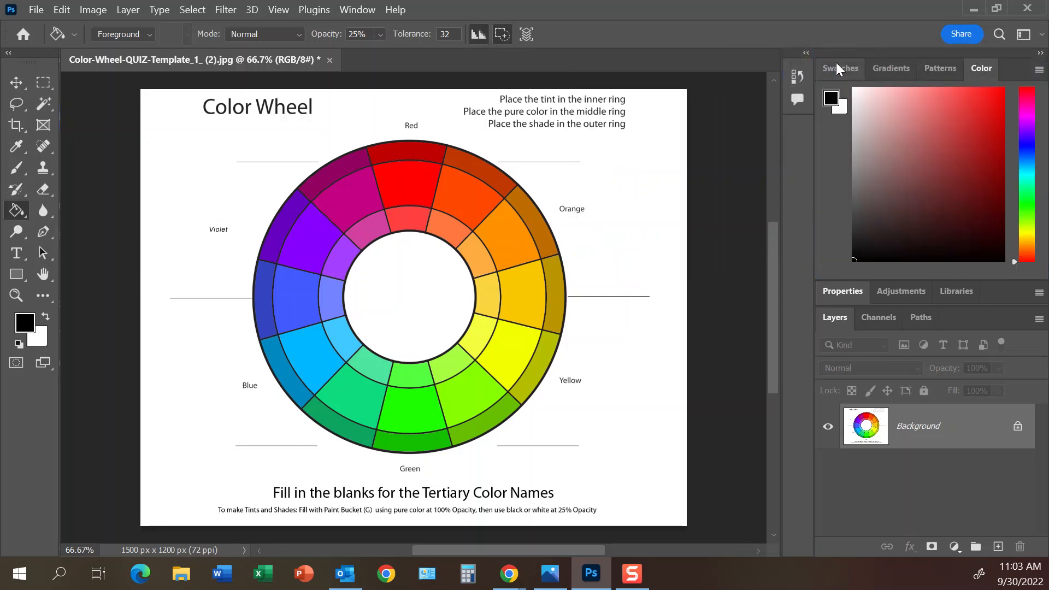
- Add the text "RED-VIOLET" at 30 pt on the blank line between Red and Violet
left_click(21, 255)
left_click(243, 156)
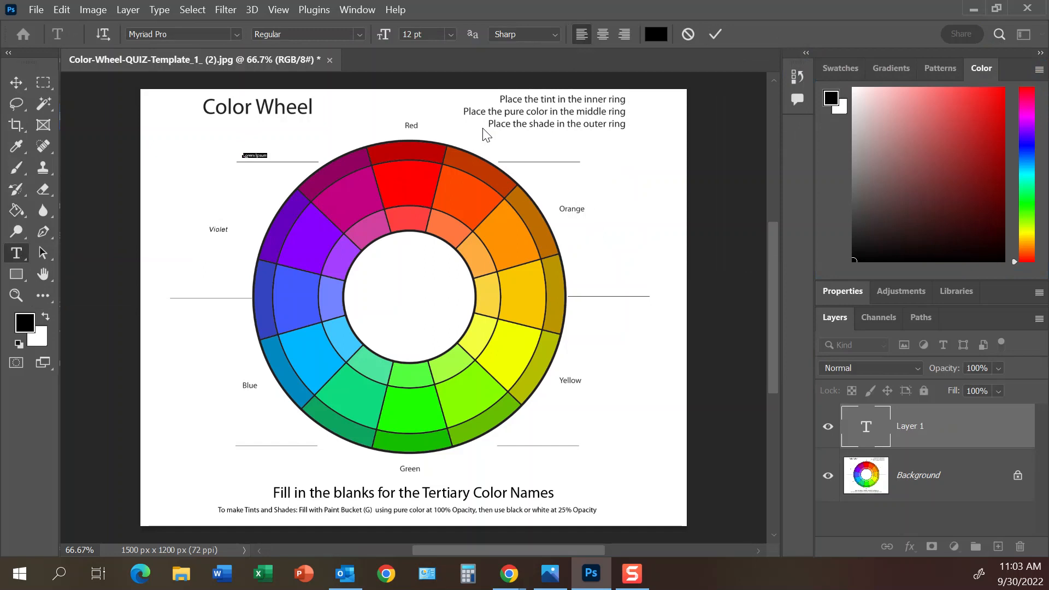
left_click(451, 34)
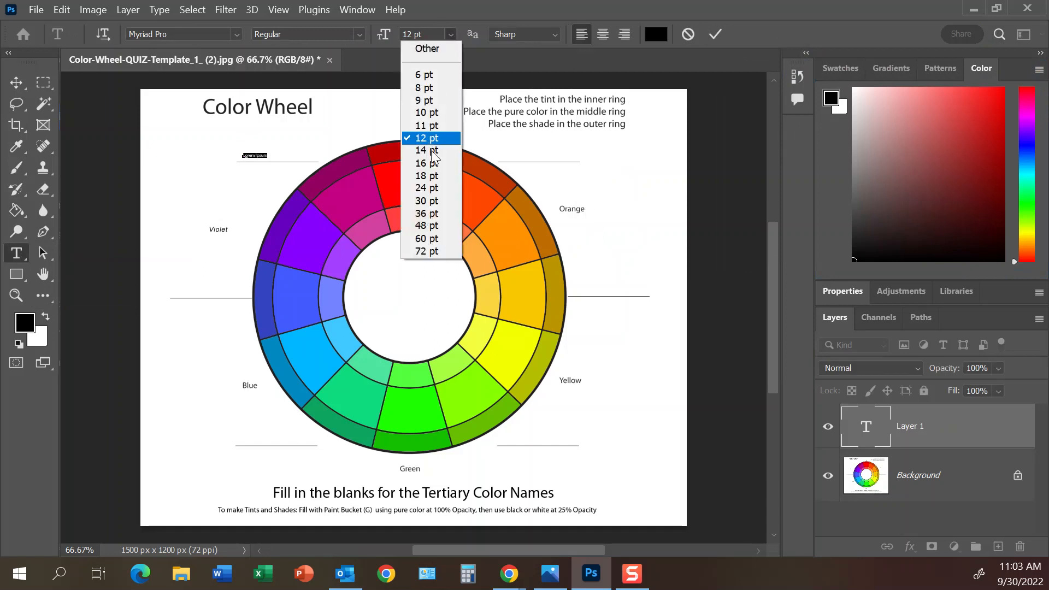
left_click(439, 166)
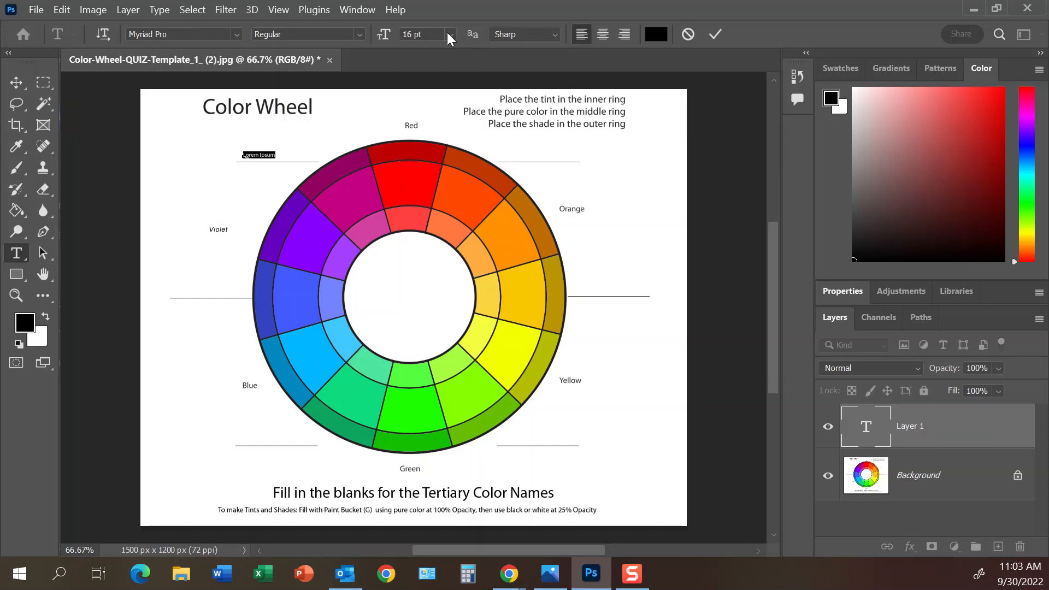
type("RED-VIOLET")
left_click_drag(276, 152, 240, 155)
left_click(449, 35)
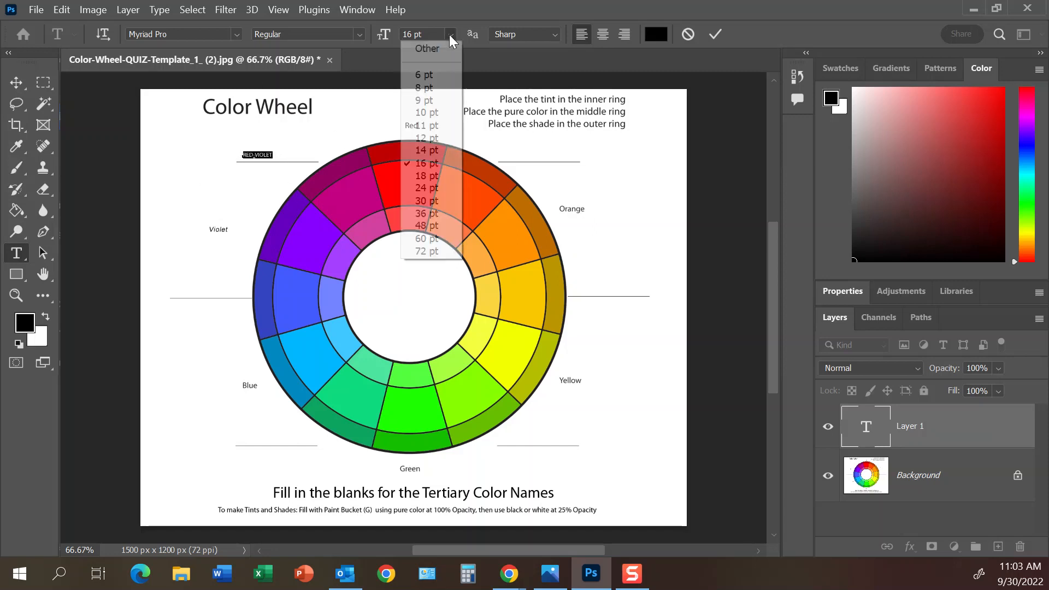
left_click(429, 201)
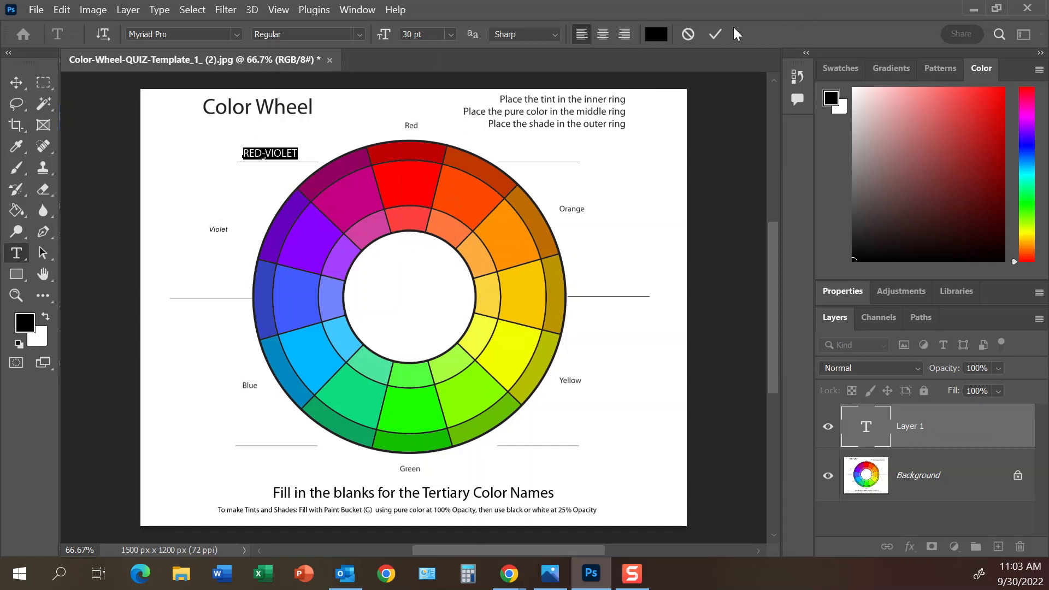
left_click(716, 34)
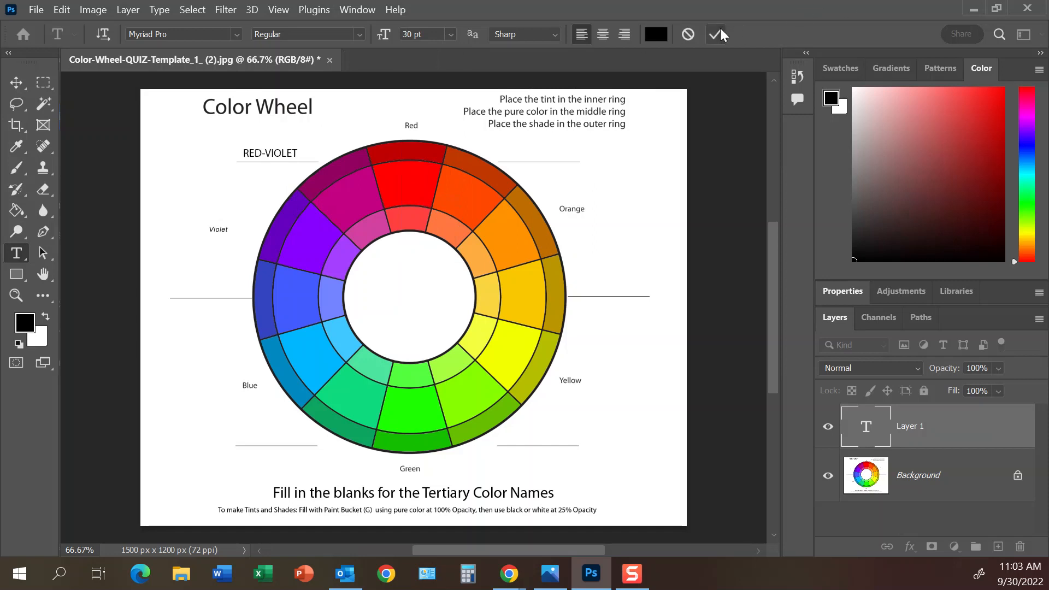
- Label the blank line between Red and Orange "RED-ORANGE" and the one between Orange and Yellow "YELLOW-ORANGE"
left_click(514, 150)
type("R")
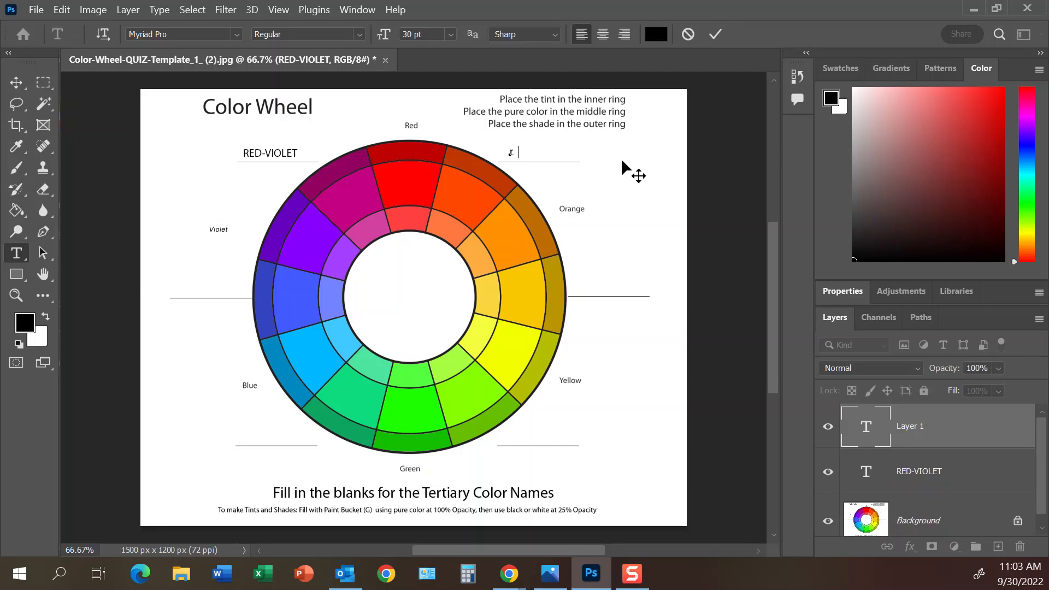
type("ED-ORANGE")
left_click(714, 33)
left_click(585, 291)
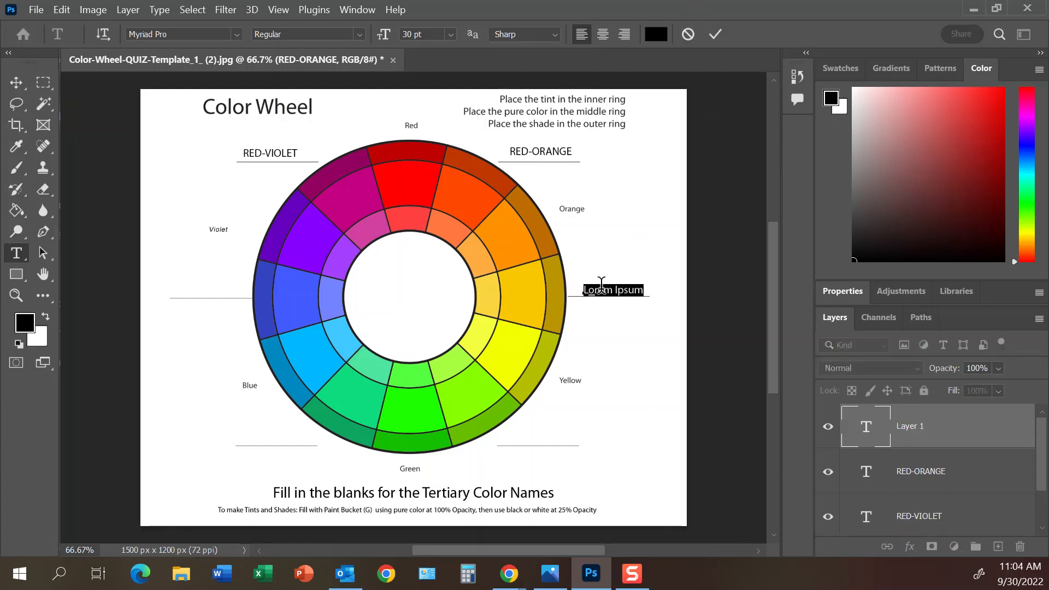
type("YELLOW-ORANGE")
key("ctrl+Return")
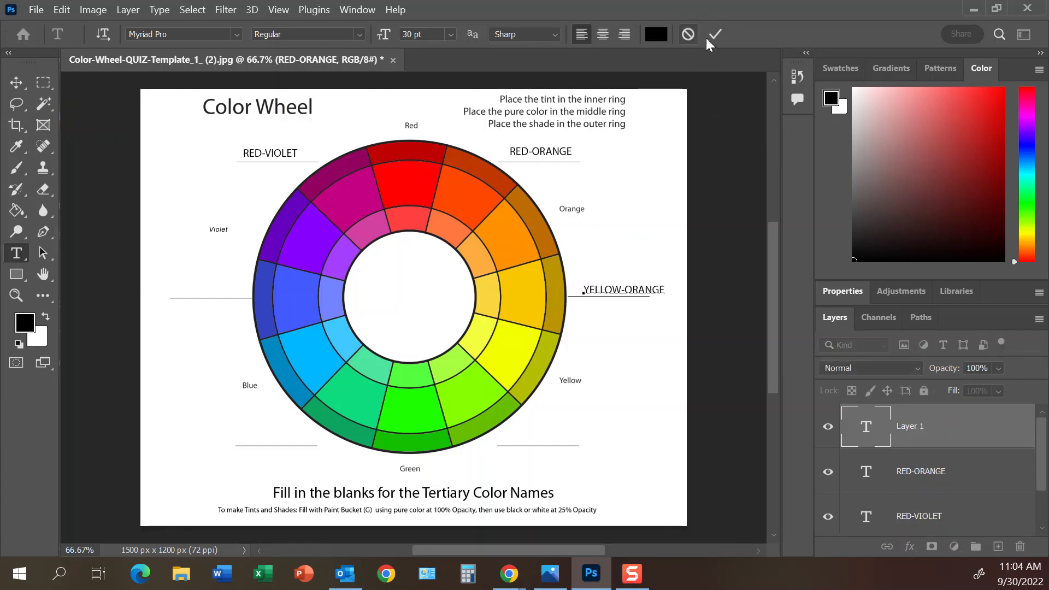
- Label the blank line between Yellow and Green "YELLOW-GREEN" and the one between Green and Blue "BLUE-GREEN"
left_click(526, 439)
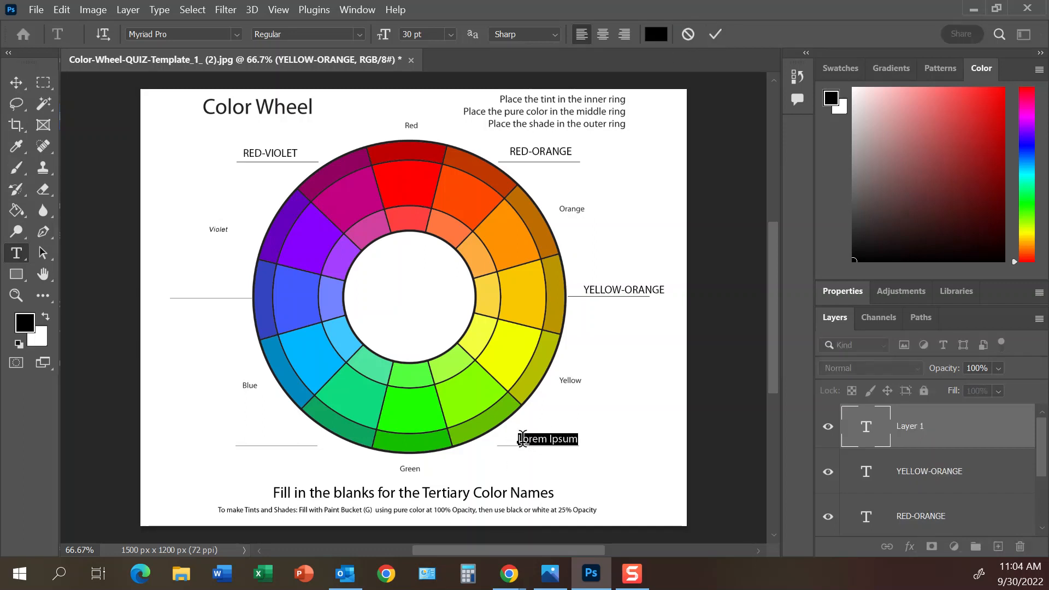
type("YELLOW-GREEN")
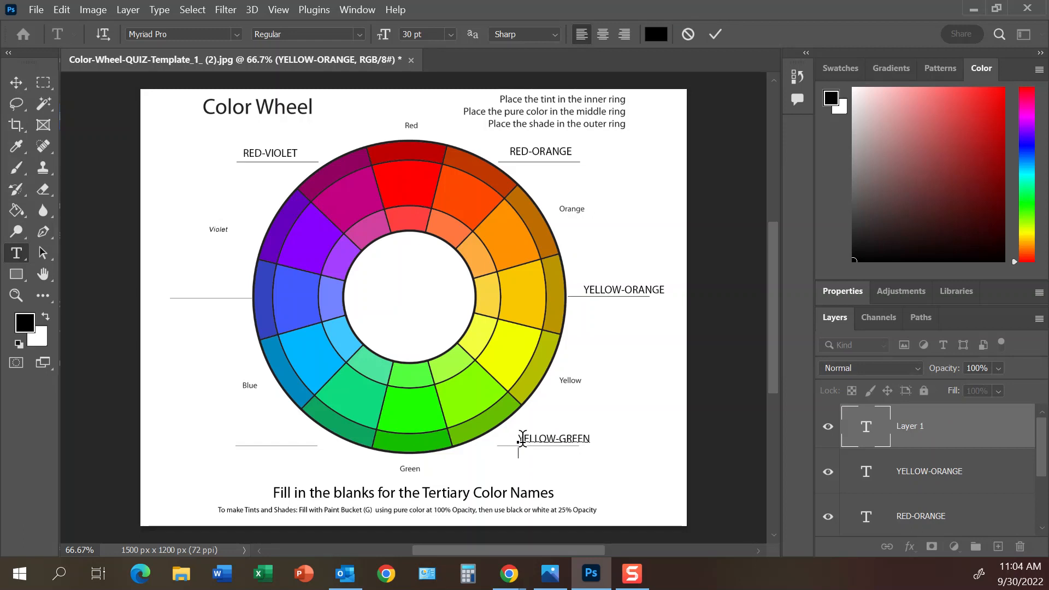
left_click(719, 33)
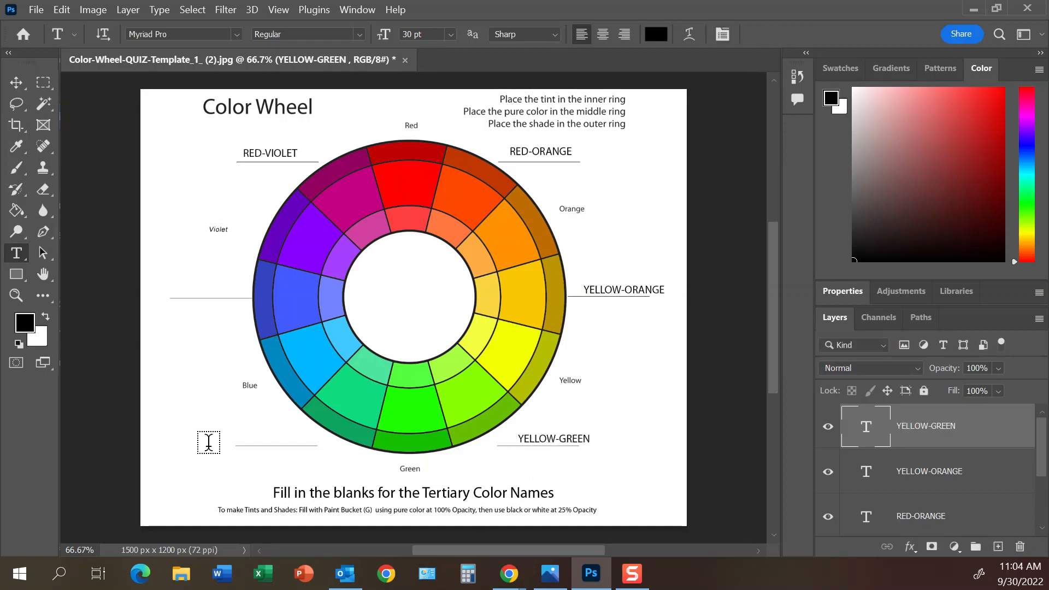
left_click(243, 438)
type("BLUE")
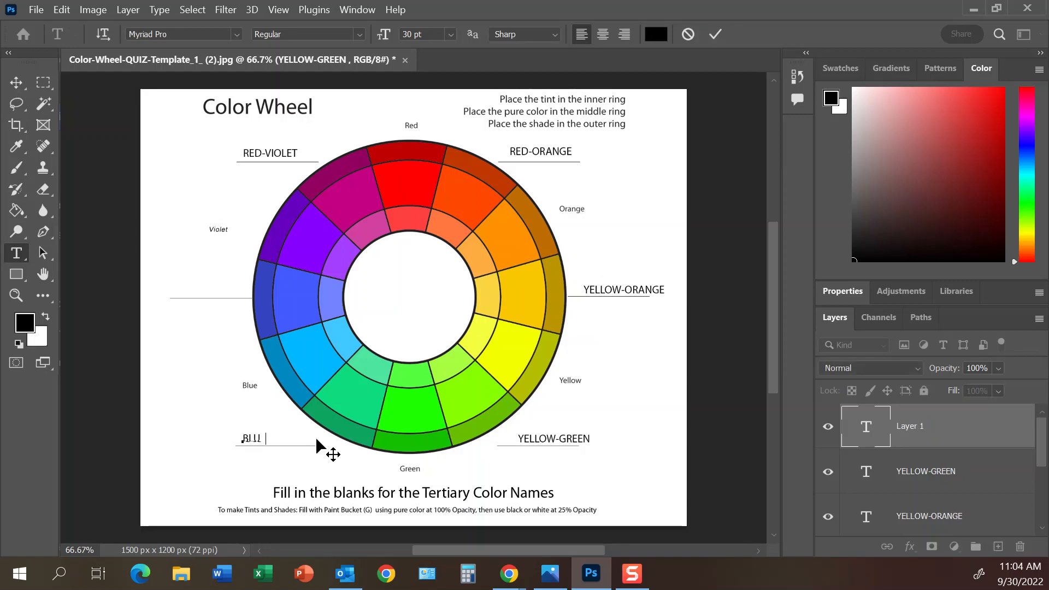
type("-GREEN")
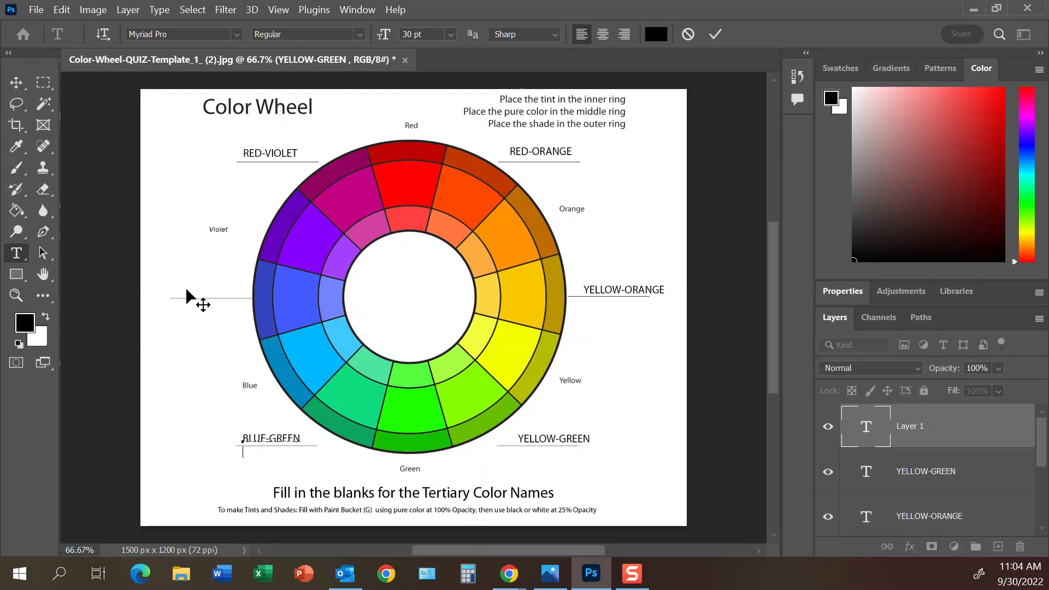
left_click(716, 34)
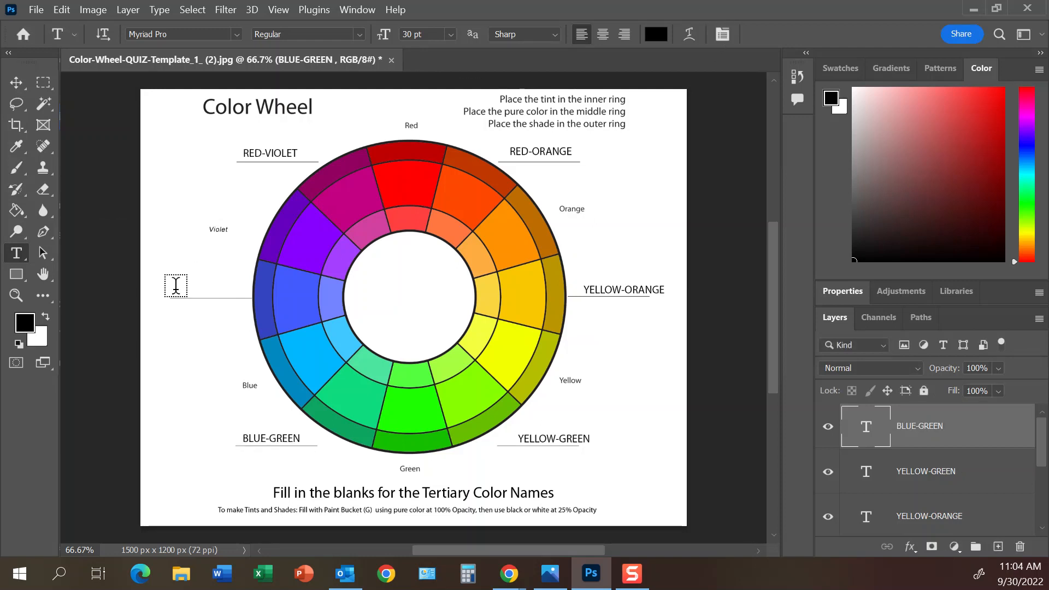
- Add the text "BLUE-VIOLET" on the blank line between Blue and Violet
left_click(176, 291)
type("BLUE-")
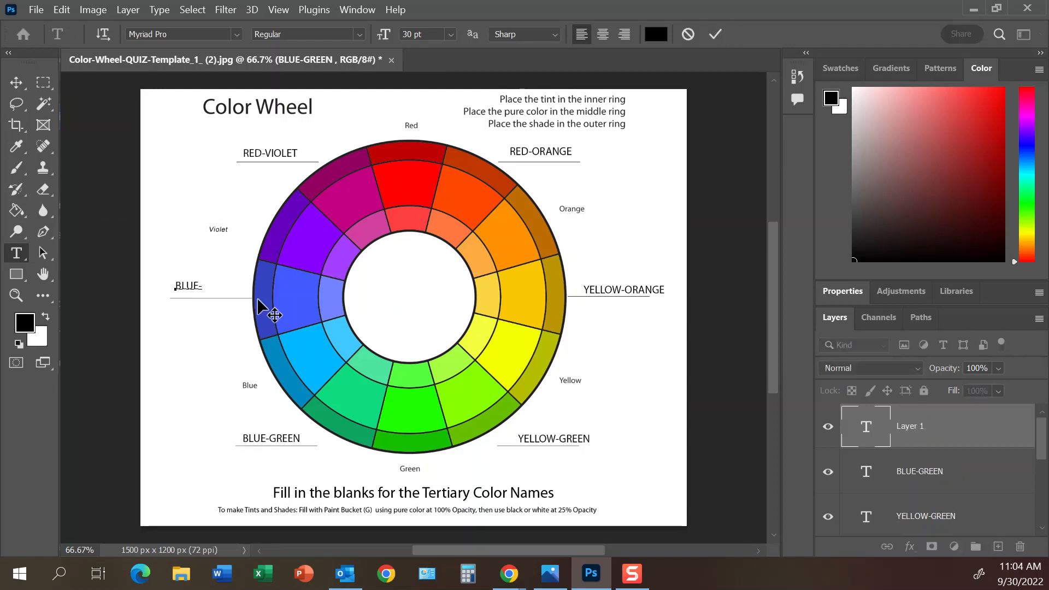
type("VIOLET")
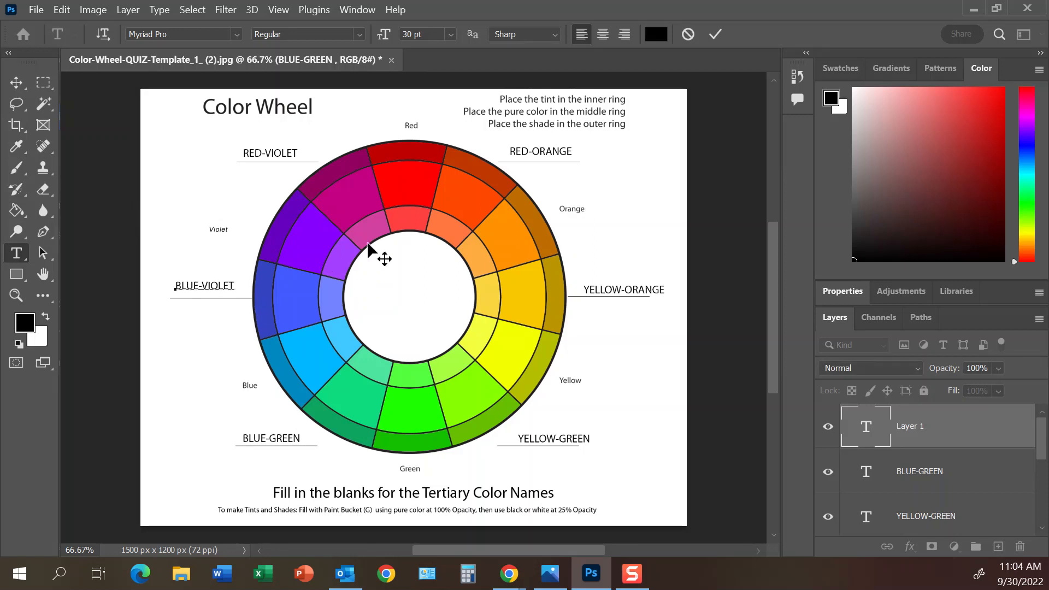
left_click(715, 34)
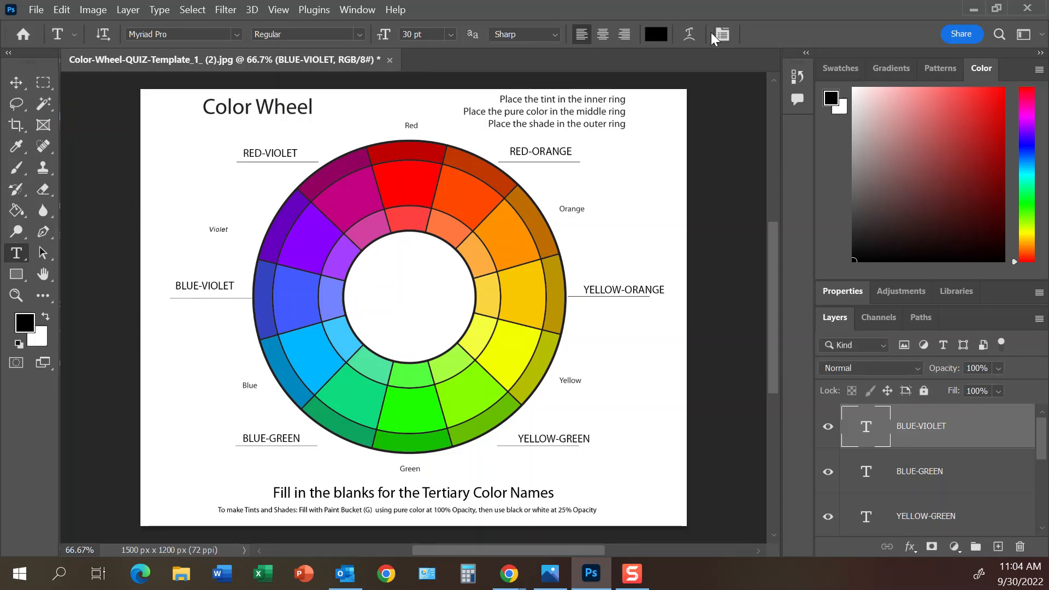
- Save the document to Creative Cloud, named with the author's name followed by "COLOR WHEEL"
key("ctrl+s")
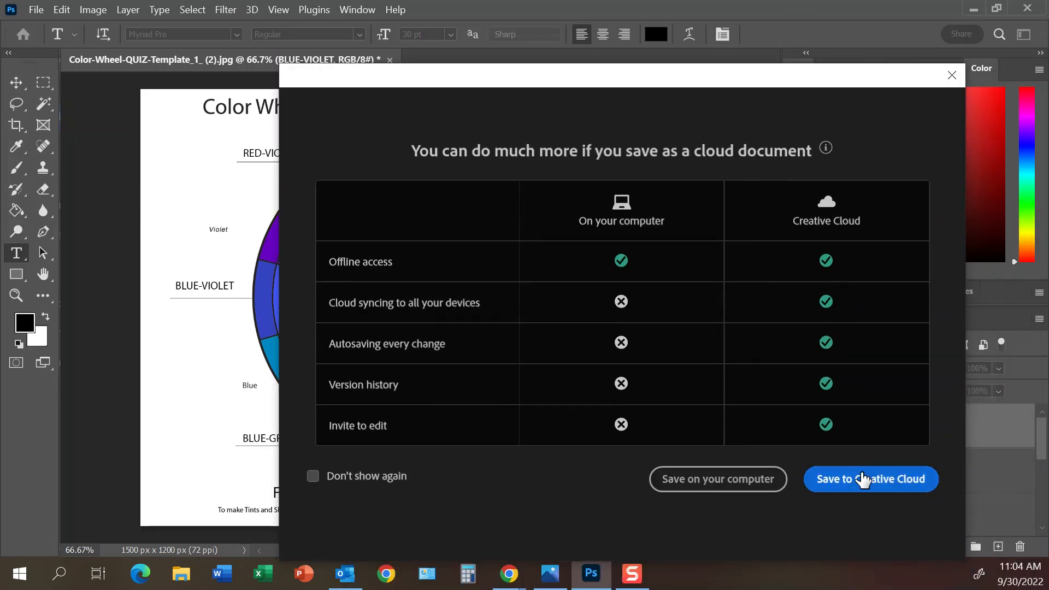
left_click(864, 481)
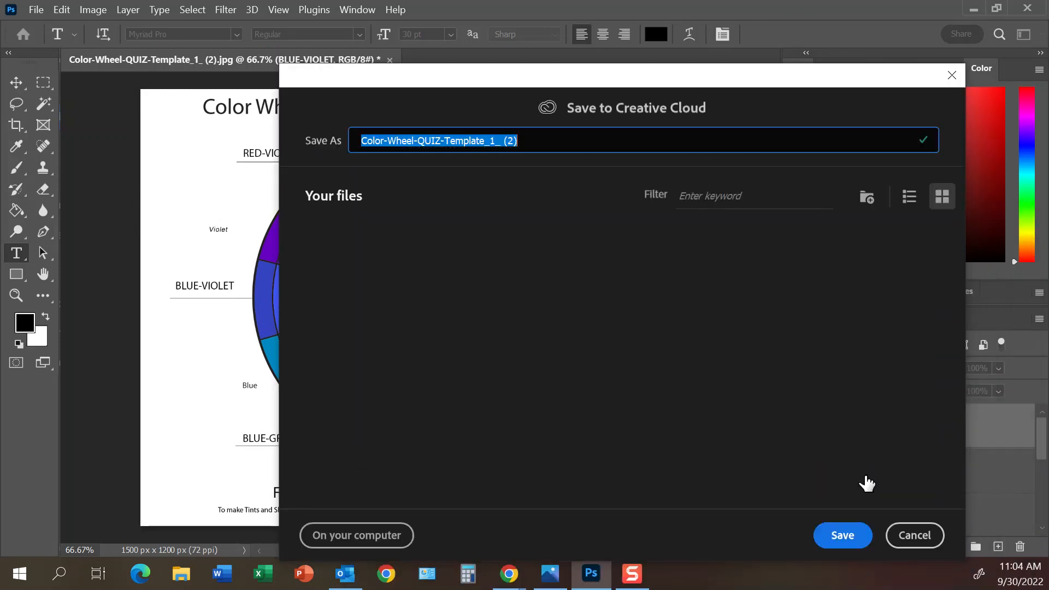
type("HA")
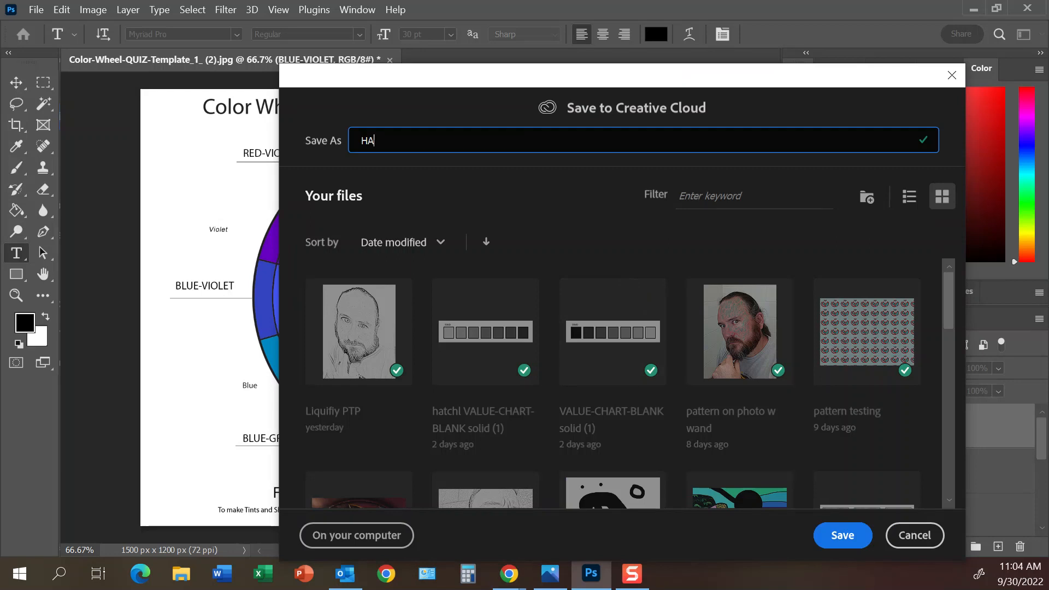
type("TCHL COLOR WHEEL")
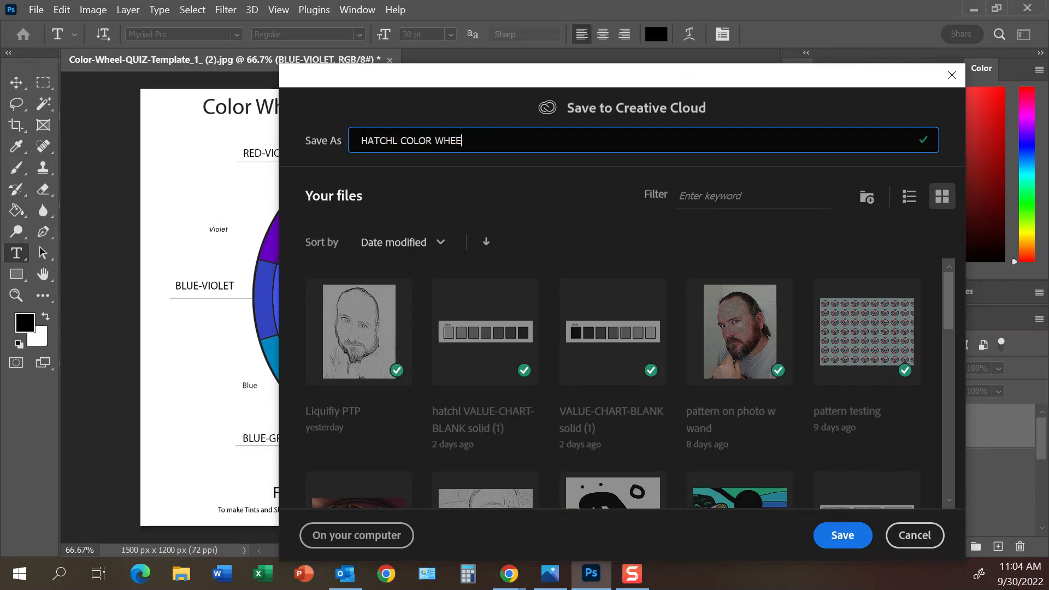
key("Return")
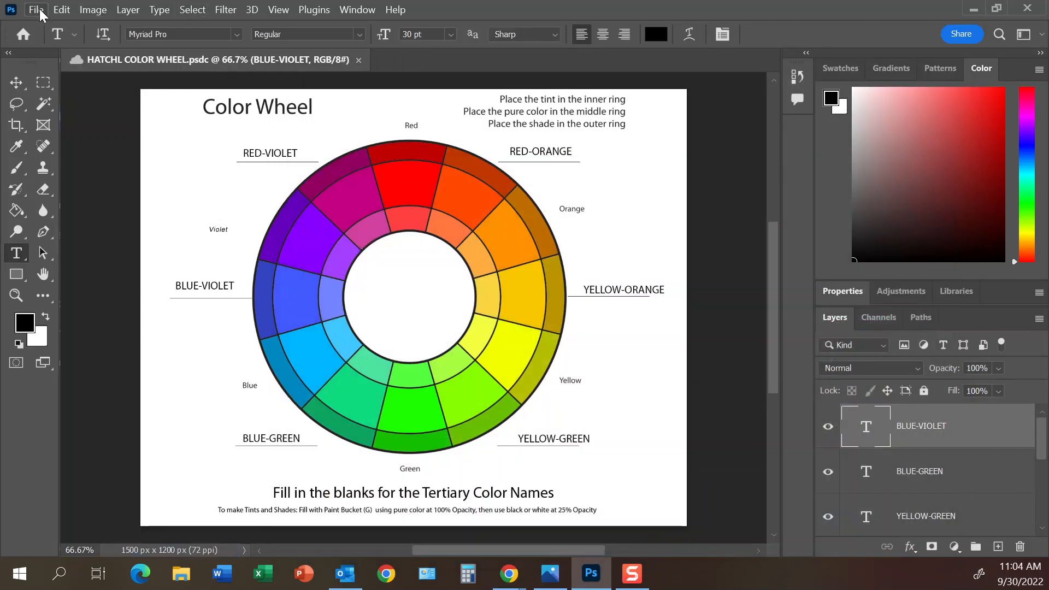
- Export the finished color wheel as a PNG file to the Desktop, keeping the suggested file name
left_click(40, 8)
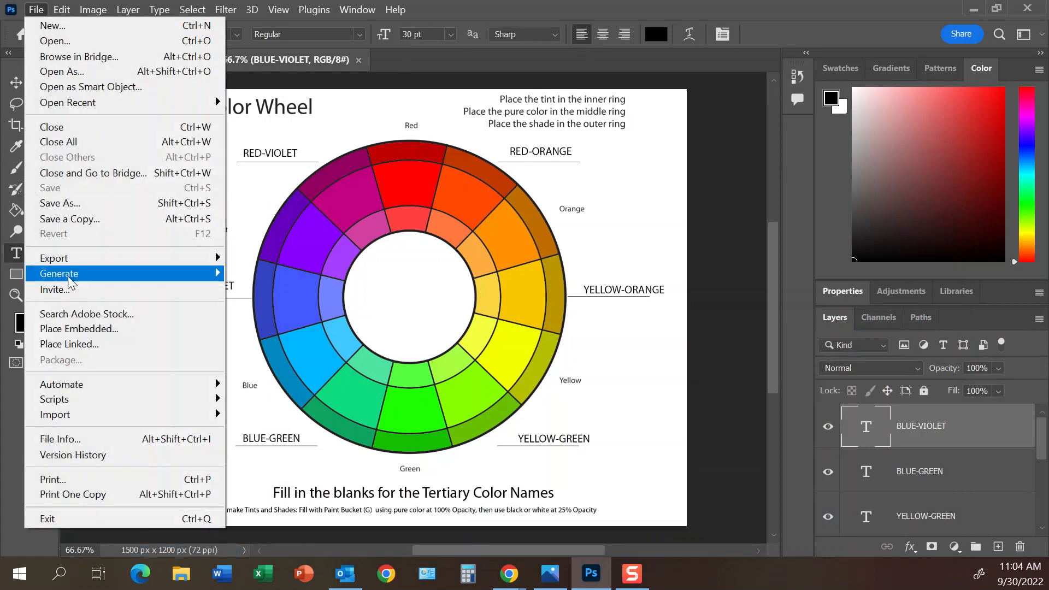
mouse_move(66, 265)
left_click(300, 255)
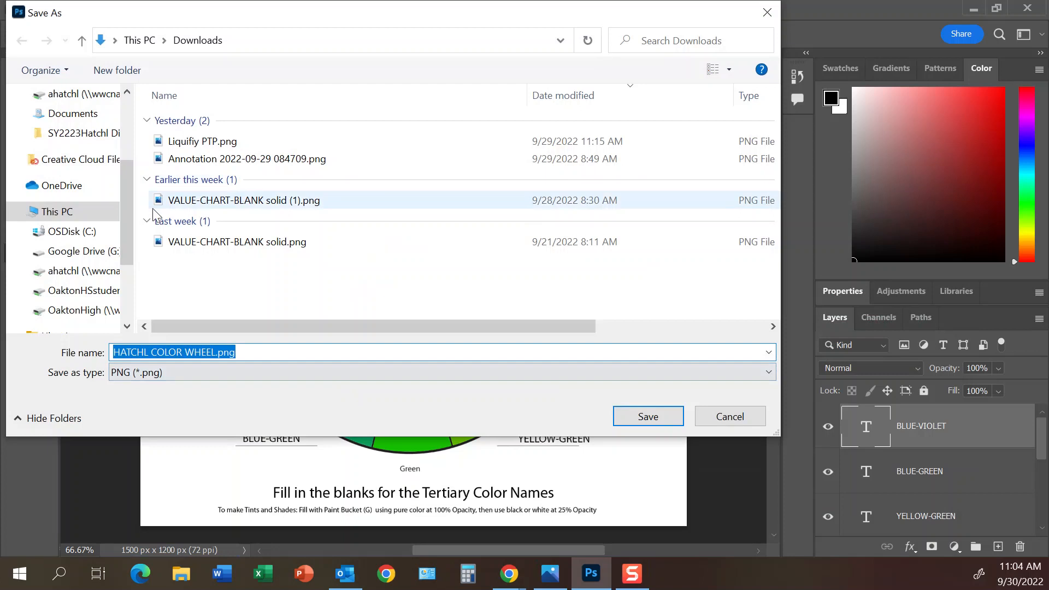
scroll(82, 164, "up", 5)
left_click(67, 127)
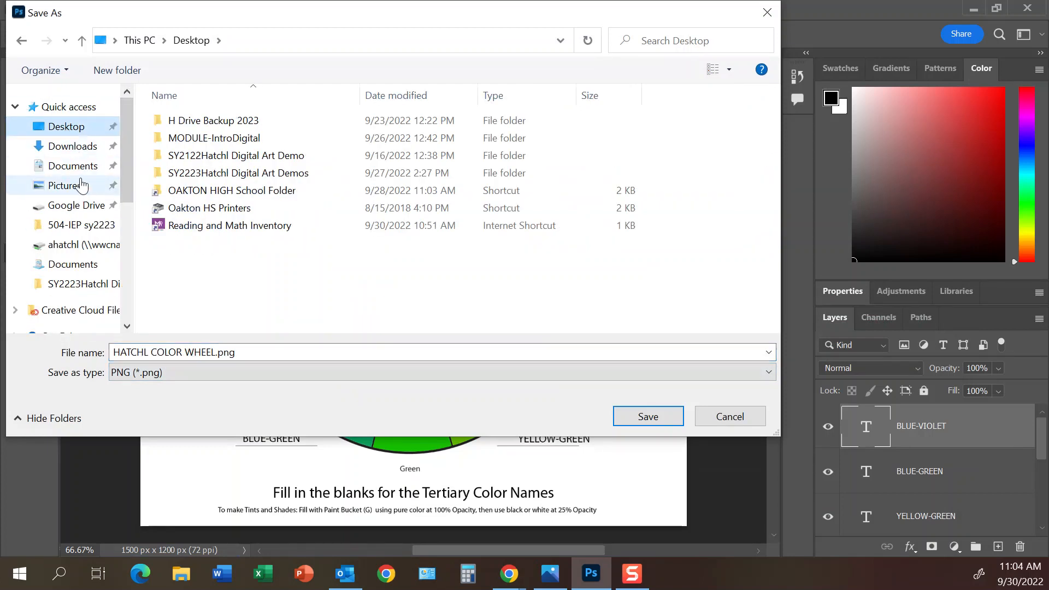
left_click(648, 417)
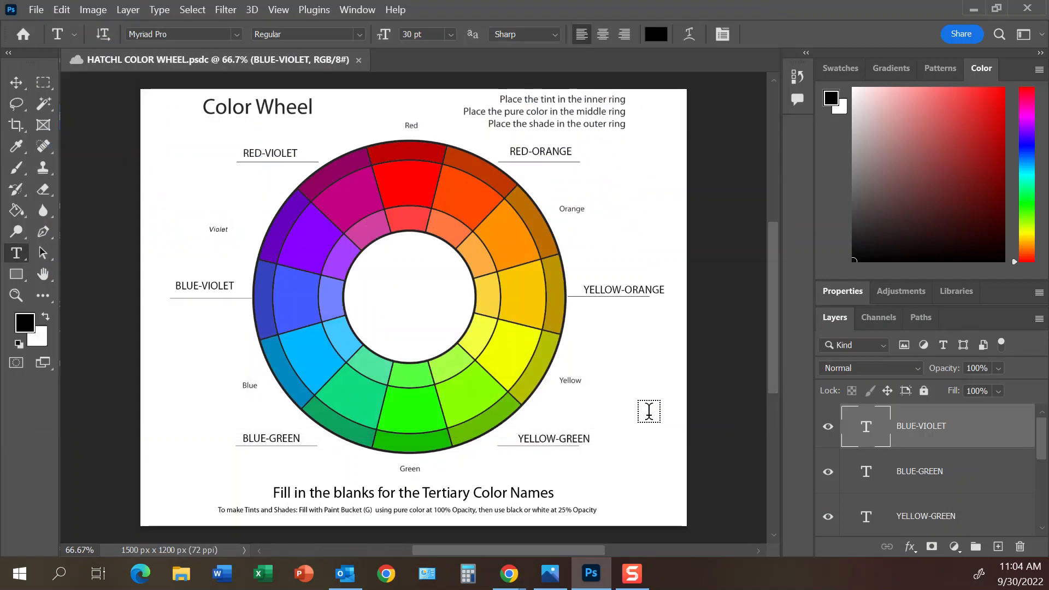